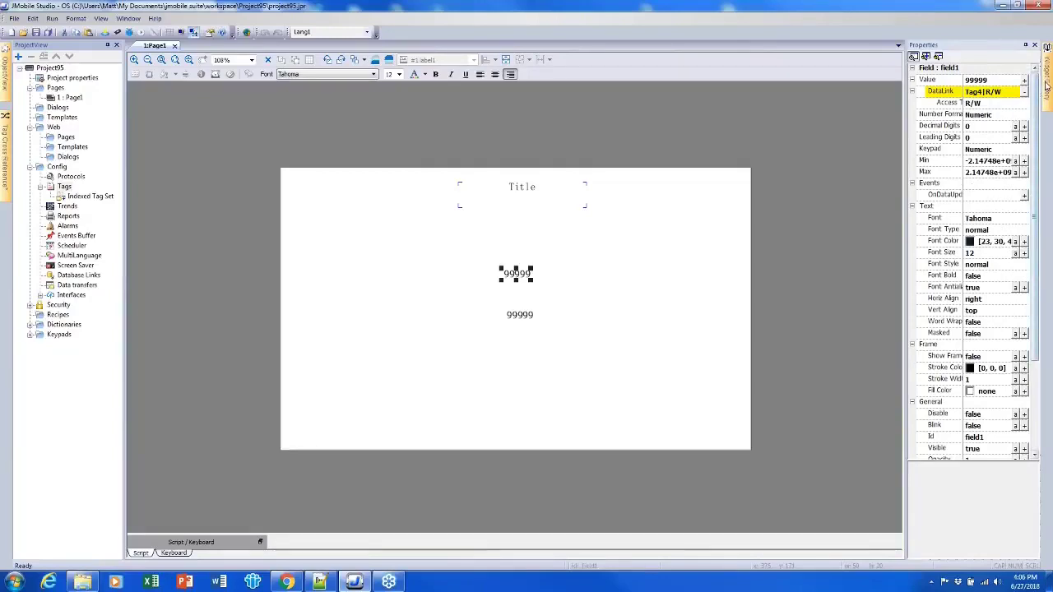
# Show the Buttons - Standard widgets in the Widget Gallery
pyautogui.moveTo(1047, 86)
pyautogui.click(1014, 469)
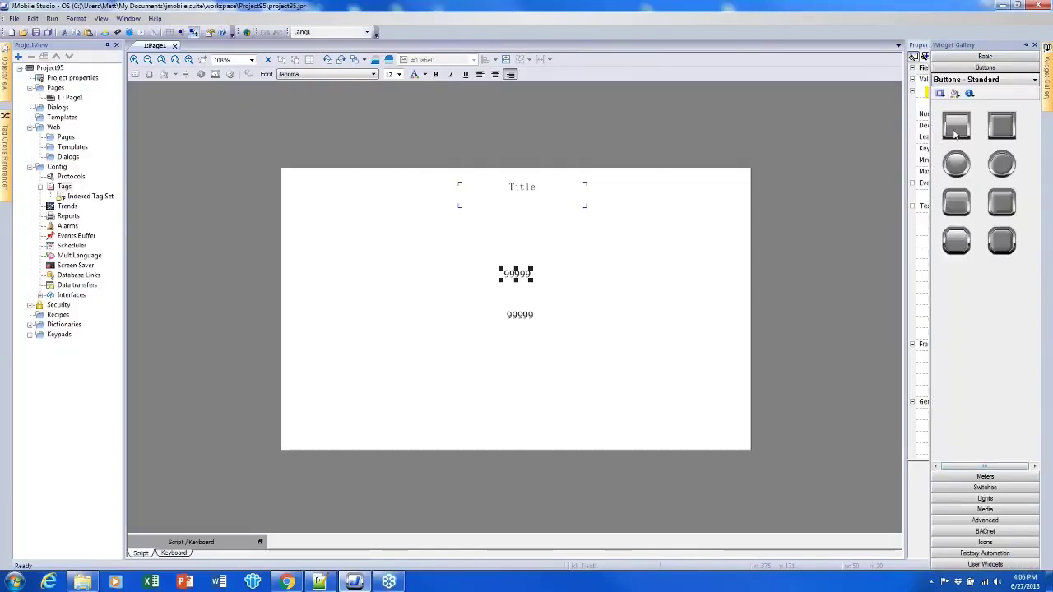
# Place two square buttons and a round button in a column right of the numeric fields
pyautogui.moveTo(956, 132); pyautogui.dragTo(642, 272)
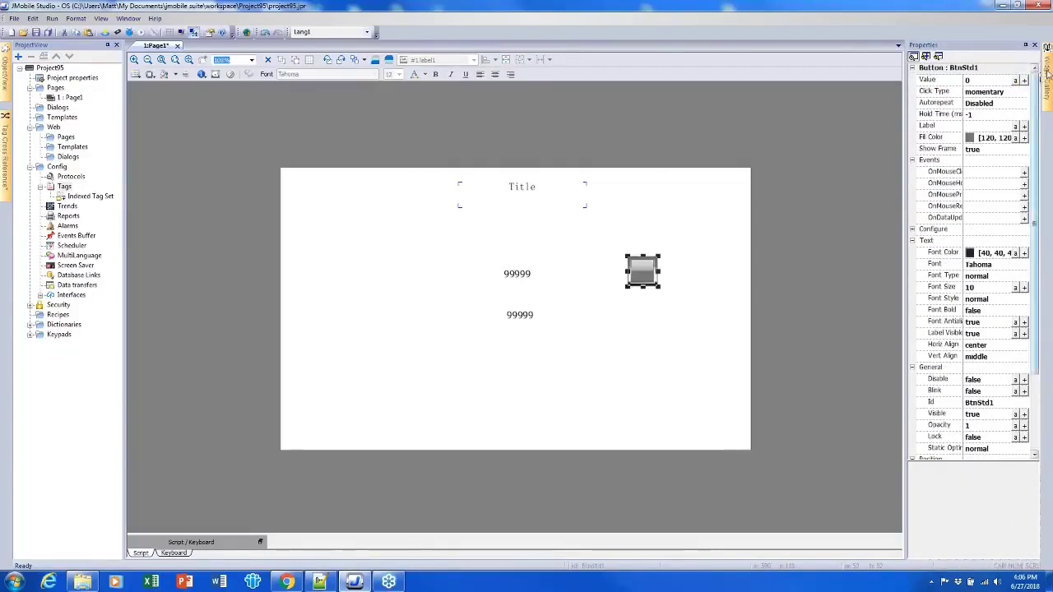
pyautogui.moveTo(1047, 74)
pyautogui.moveTo(956, 165); pyautogui.dragTo(642, 330)
pyautogui.moveTo(1047, 85)
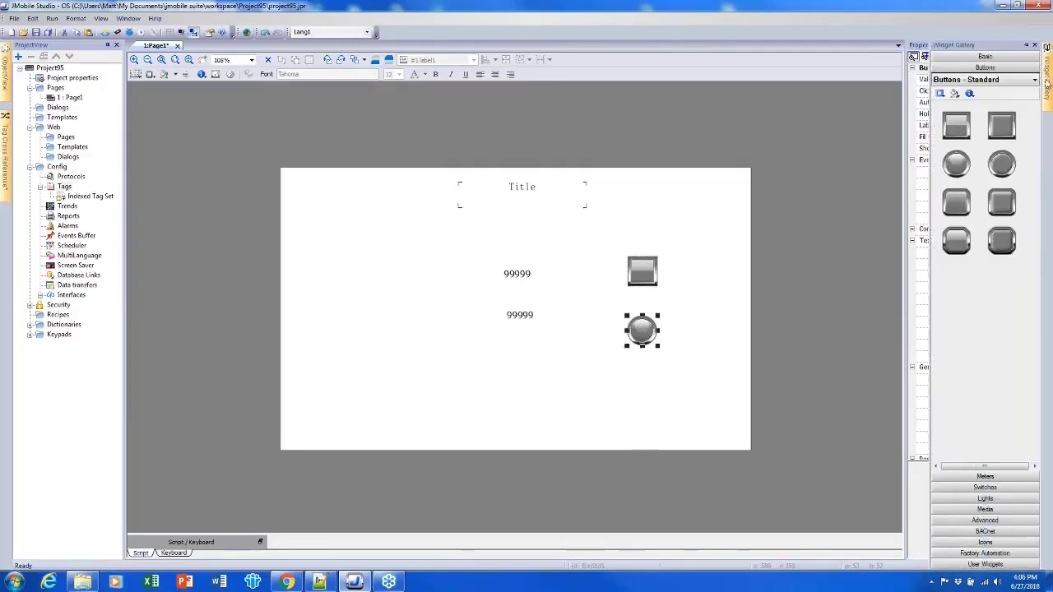
pyautogui.moveTo(697, 355); pyautogui.dragTo(641, 387)
pyautogui.click(663, 372)
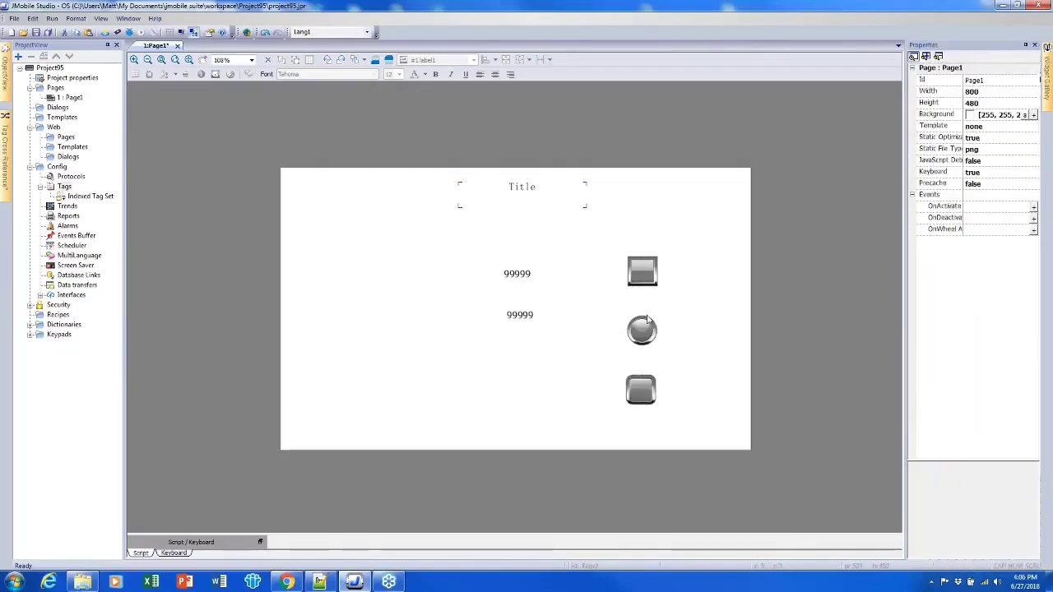
# Line up the three buttons vertically using the alignment guides
pyautogui.moveTo(643, 282); pyautogui.dragTo(626, 278)
pyautogui.moveTo(642, 330); pyautogui.dragTo(627, 321)
pyautogui.moveTo(647, 396); pyautogui.dragTo(633, 391)
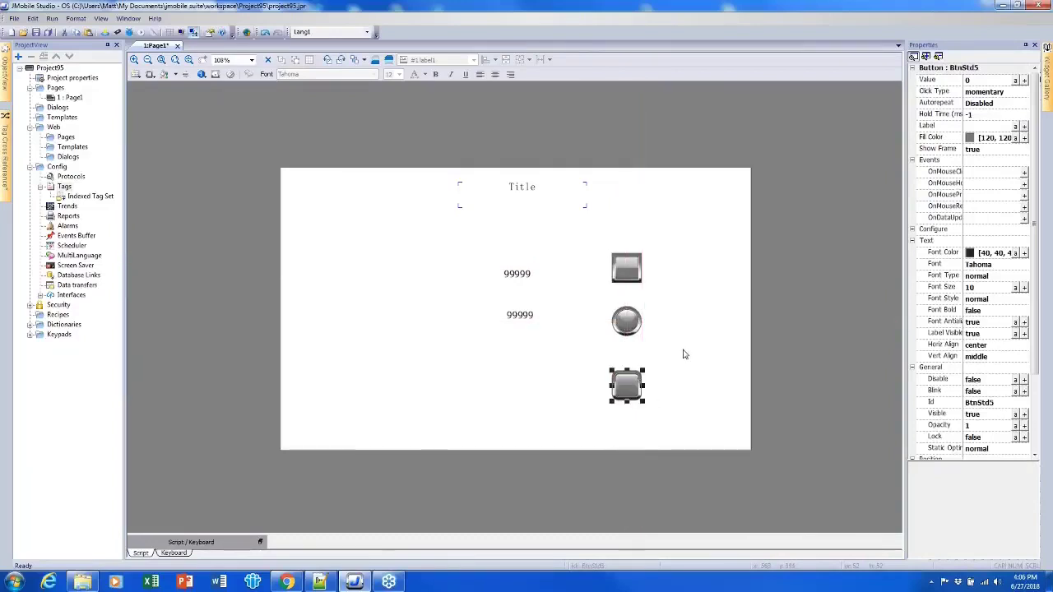
# Link the top square button's Value property to Tag1 with read/write access
pyautogui.click(697, 262)
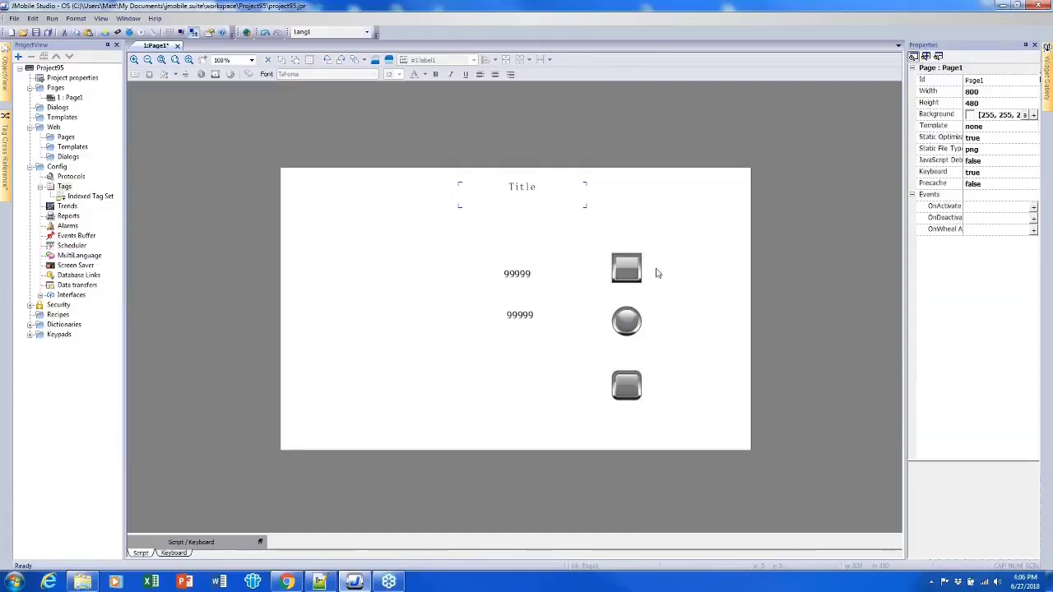
pyautogui.click(627, 269)
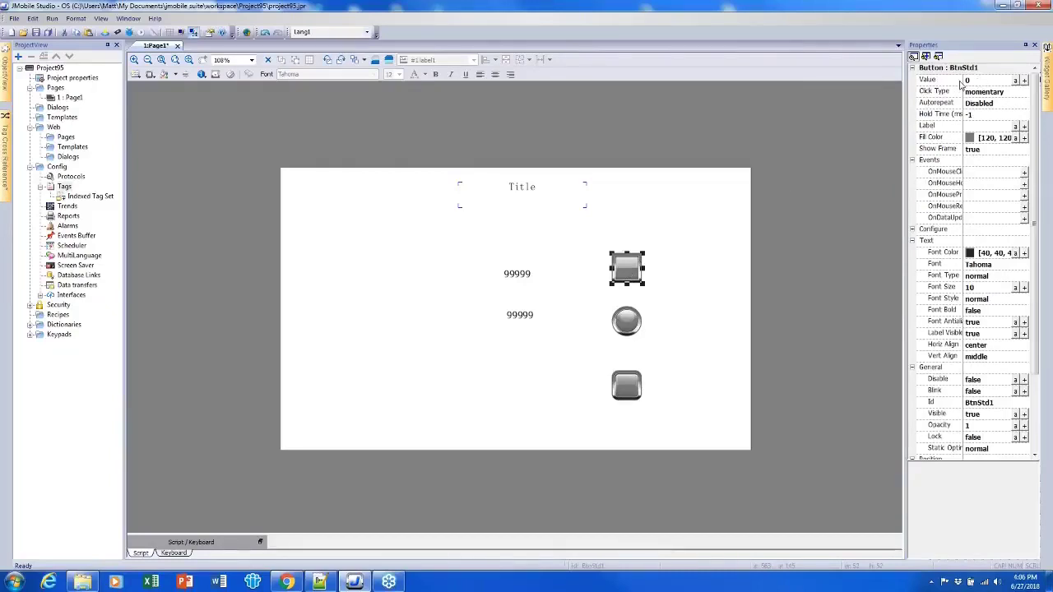
pyautogui.click(1024, 79)
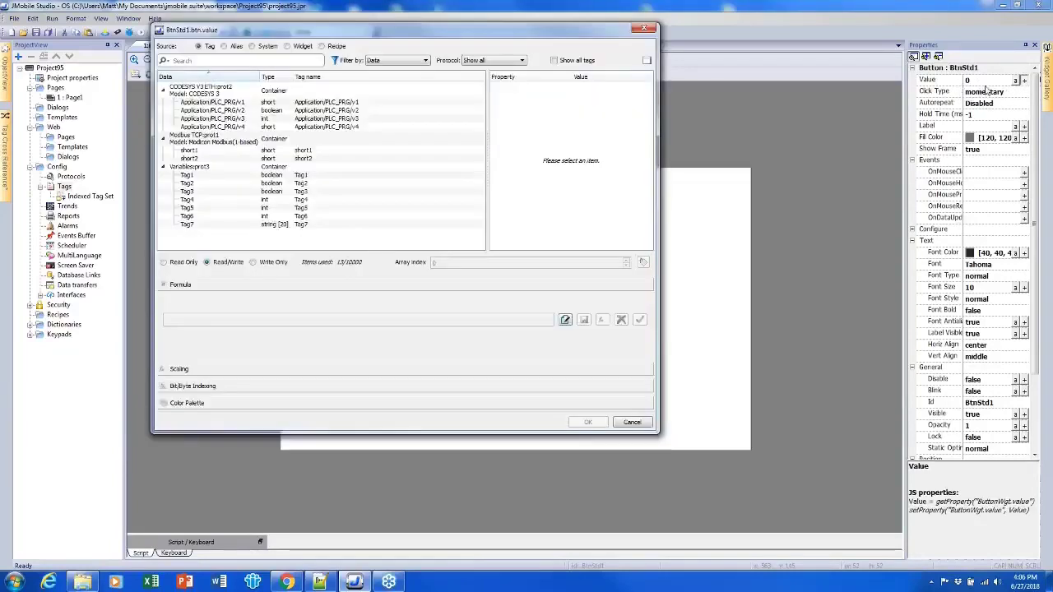
pyautogui.click(243, 176)
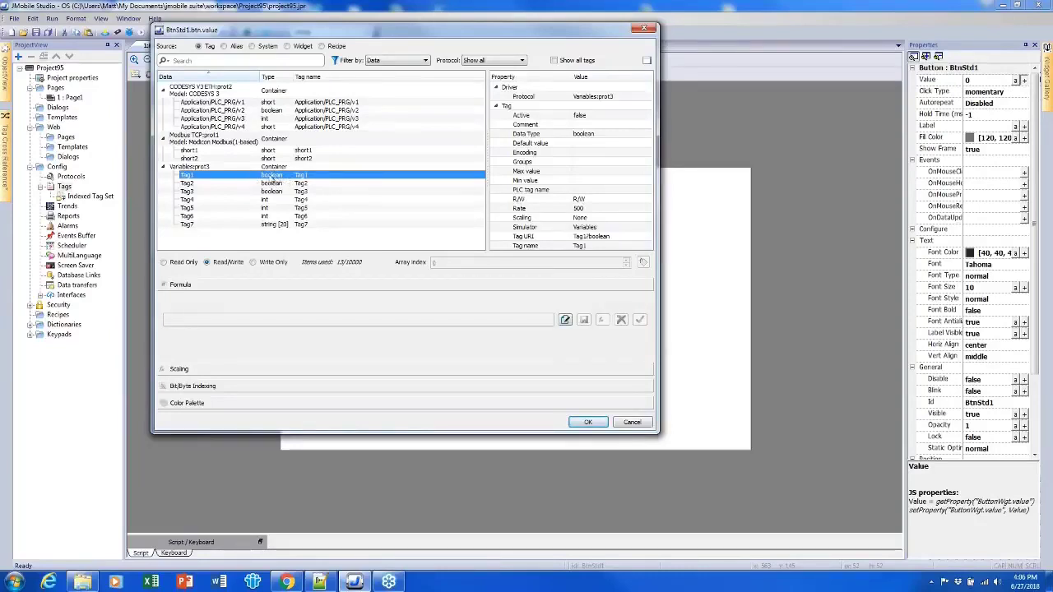
pyautogui.click(585, 422)
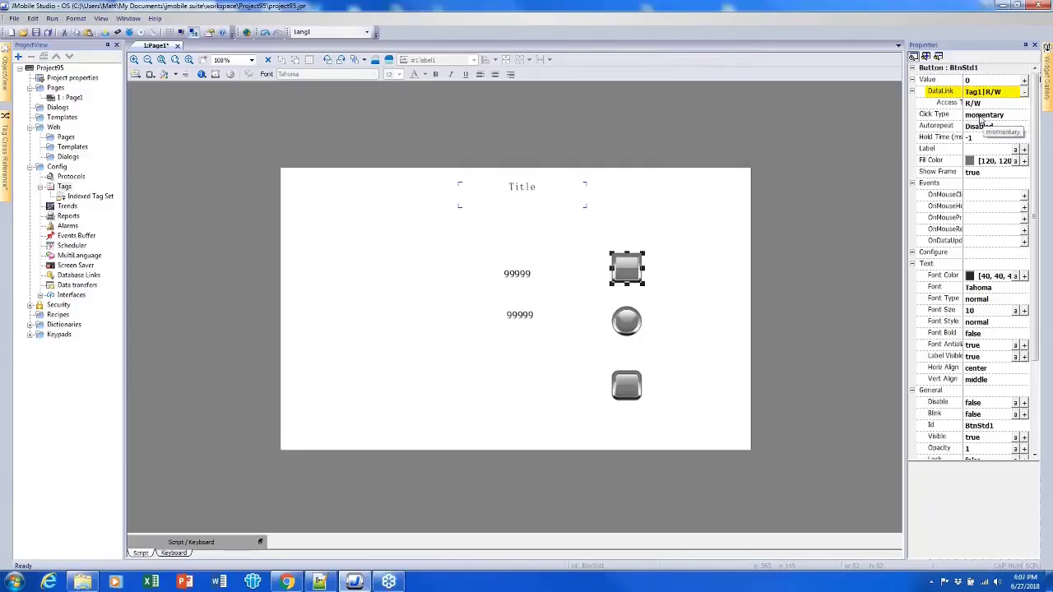
# Link the round button's Value property to Tag2
pyautogui.click(638, 321)
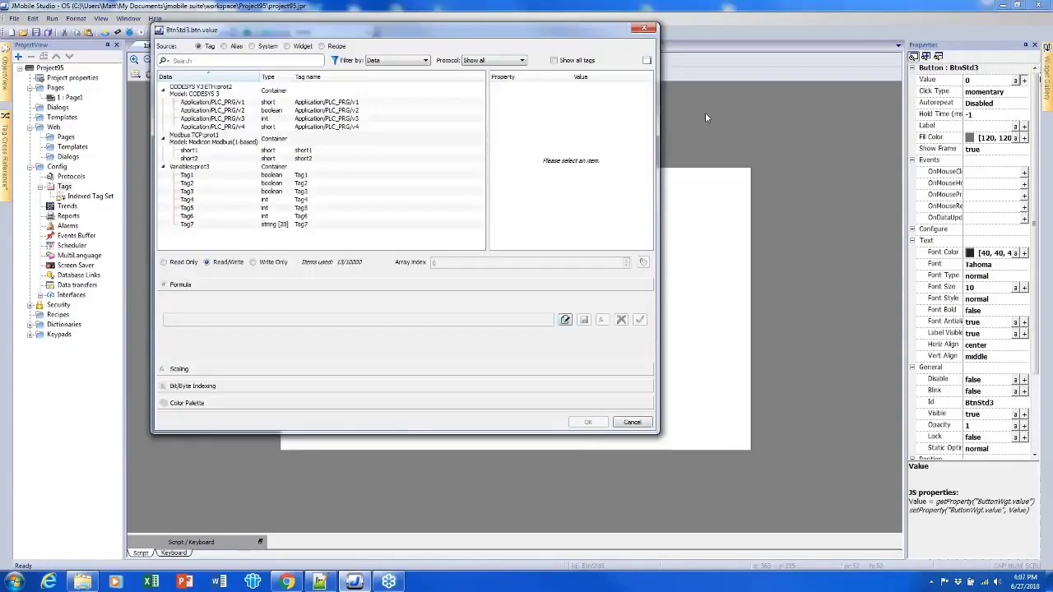
pyautogui.click(1016, 80)
pyautogui.doubleClick(337, 184)
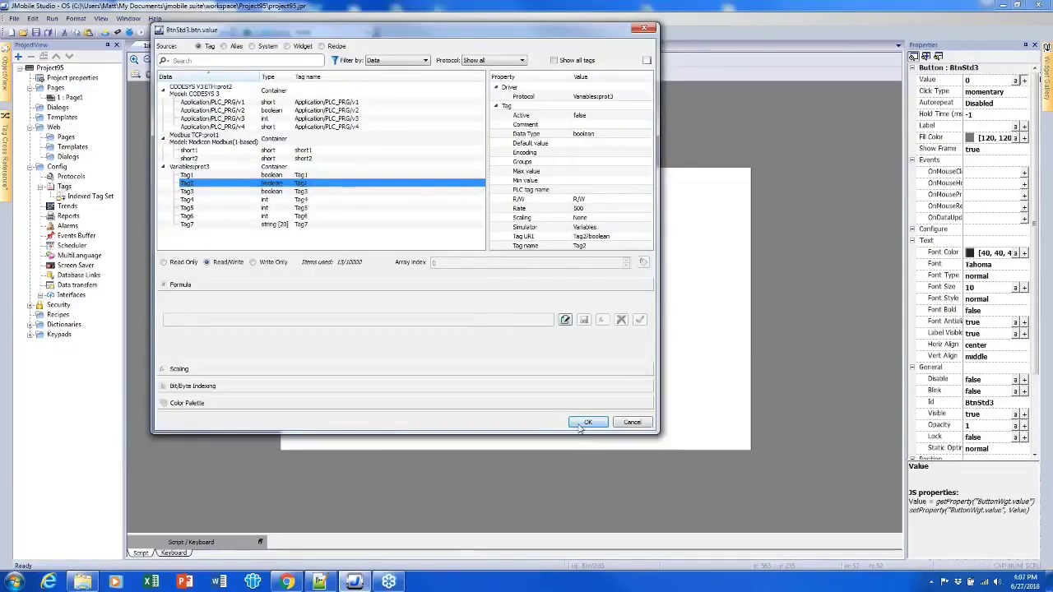
# Set the round button's Click Type to maintained and review both buttons' settings
pyautogui.click(976, 116)
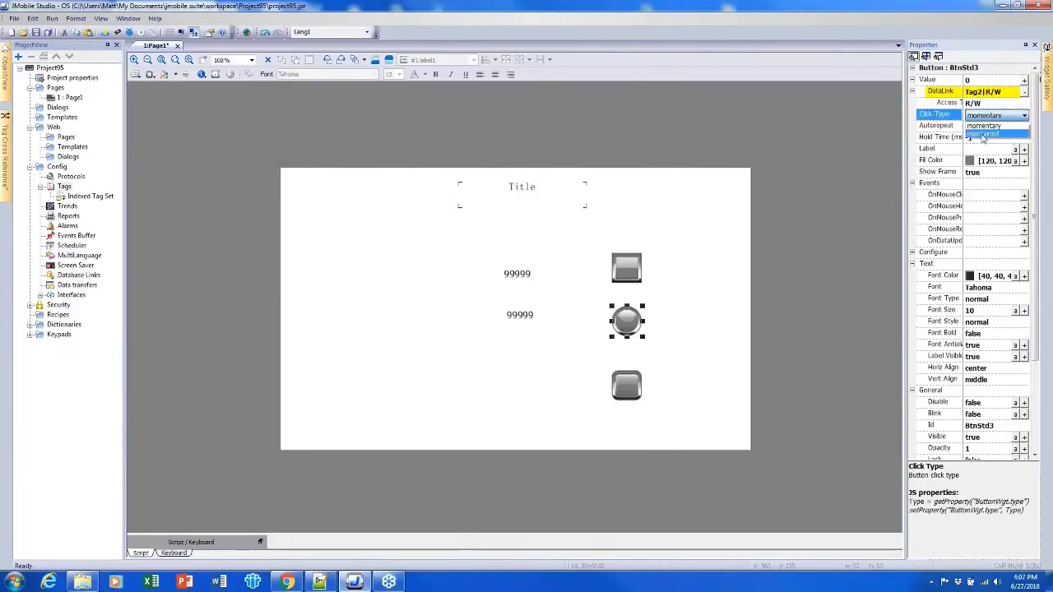
pyautogui.click(983, 134)
pyautogui.click(800, 255)
pyautogui.click(682, 249)
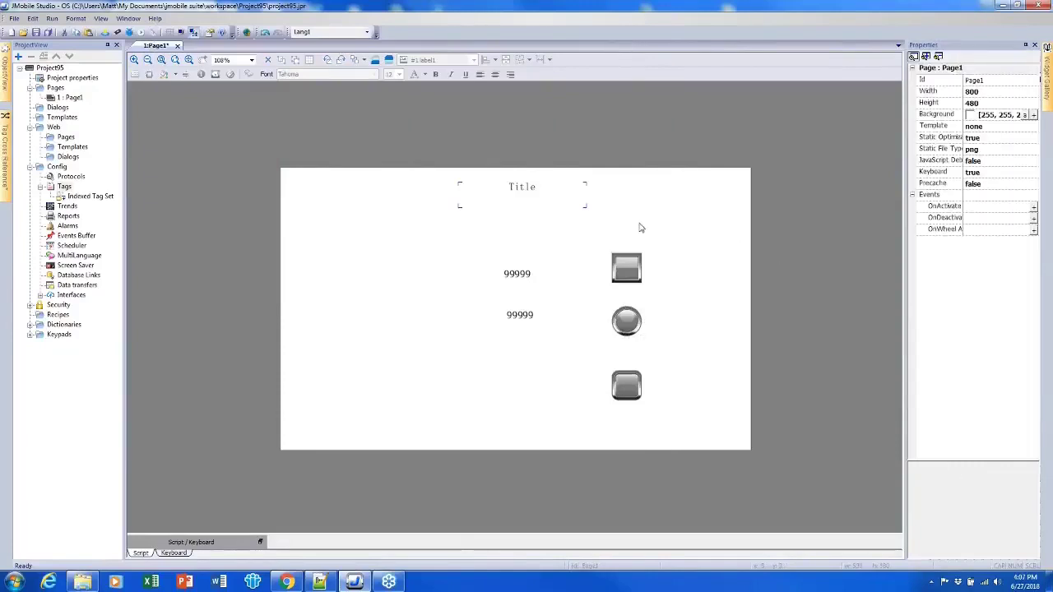
pyautogui.click(633, 275)
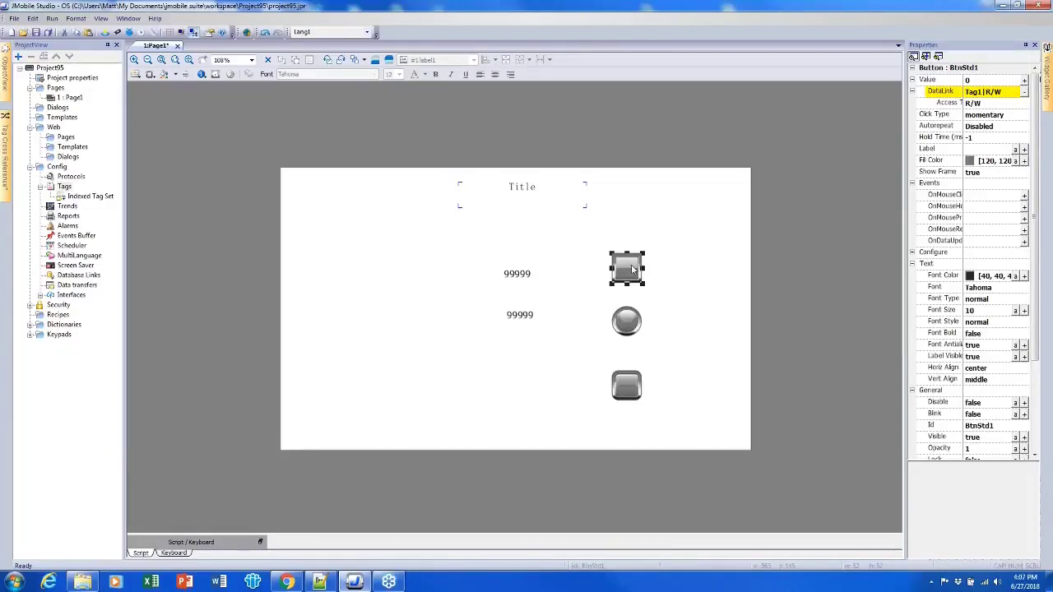
pyautogui.click(637, 324)
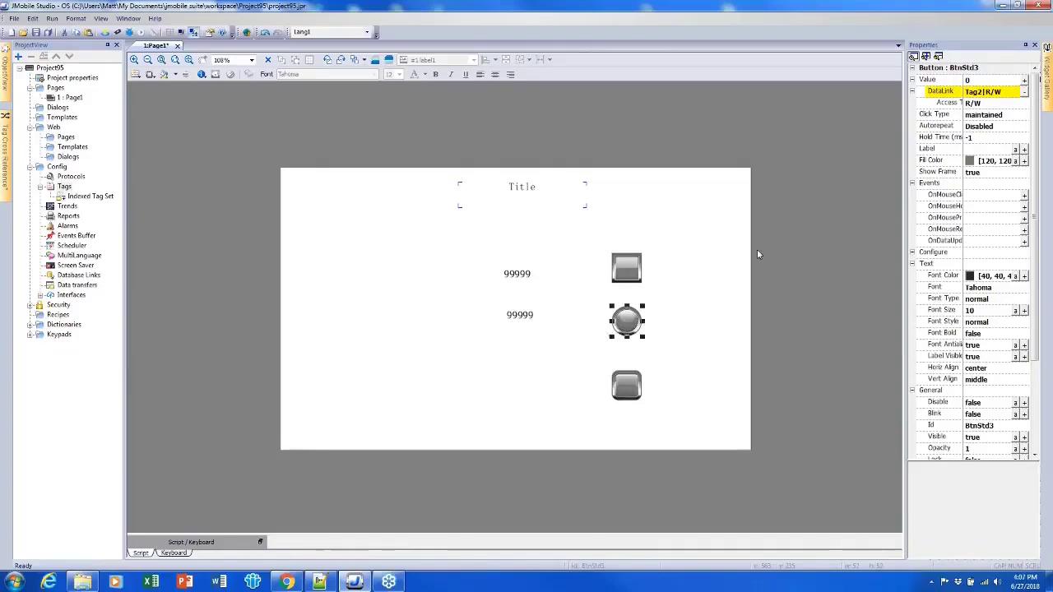
# Place two numeric fields beside the top square button and the round button
pyautogui.moveTo(1042, 76)
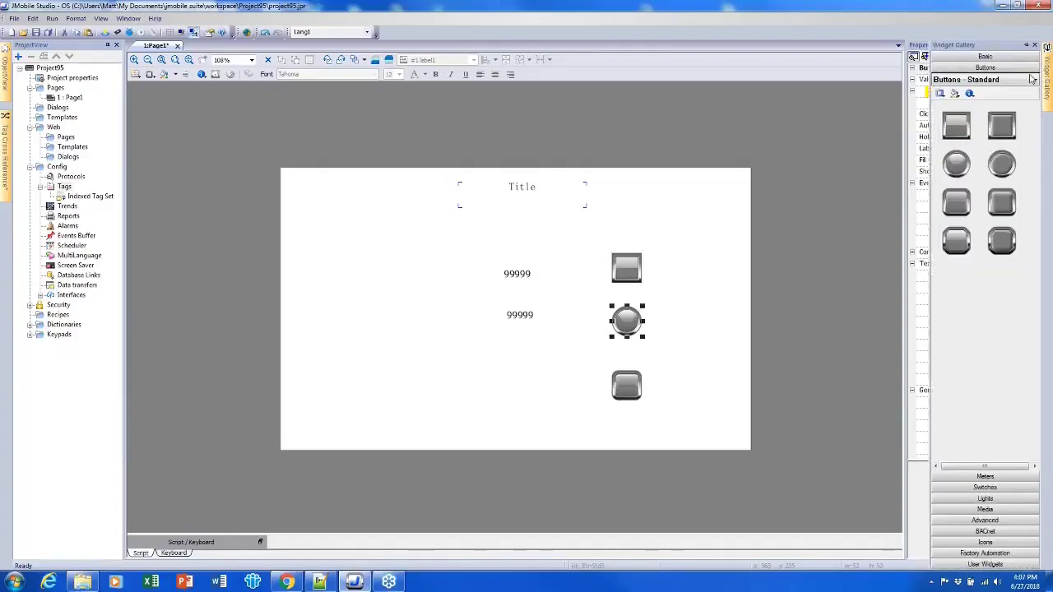
pyautogui.click(1000, 69)
pyautogui.moveTo(955, 119); pyautogui.dragTo(691, 280)
pyautogui.click(738, 241)
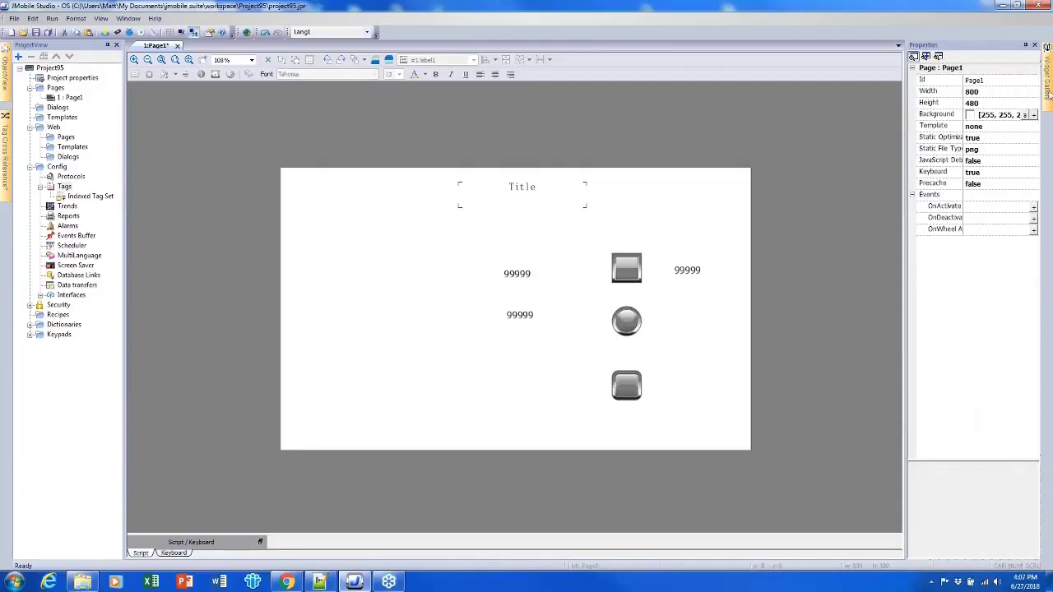
pyautogui.moveTo(1048, 95)
pyautogui.moveTo(956, 121); pyautogui.dragTo(684, 320)
# Bind the lower field to Tag2 and the upper field to Tag1, then start the simulator
pyautogui.doubleClick(684, 320)
pyautogui.doubleClick(337, 176)
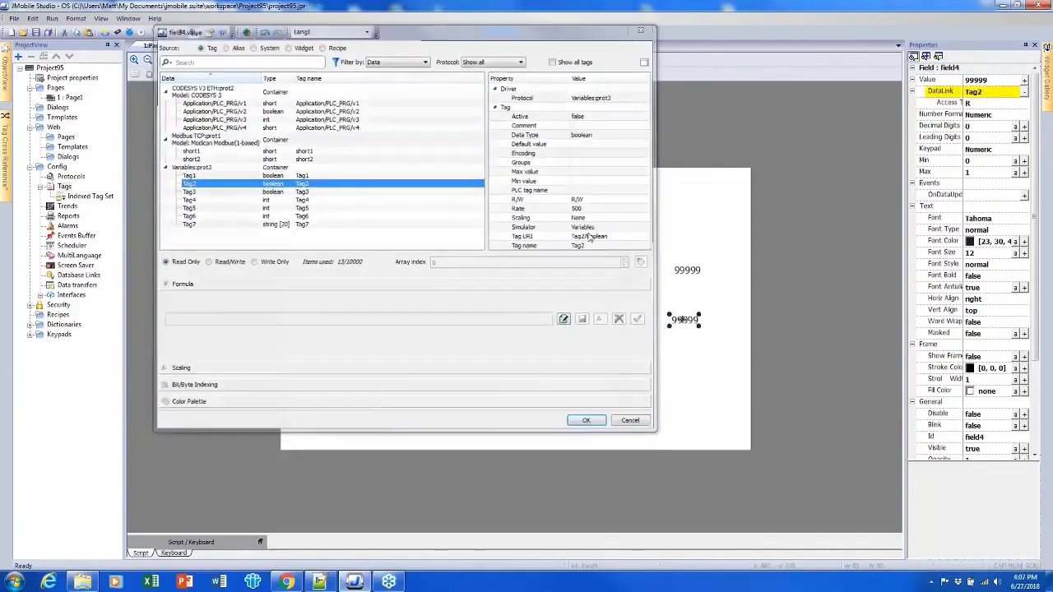
pyautogui.doubleClick(687, 270)
pyautogui.doubleClick(296, 176)
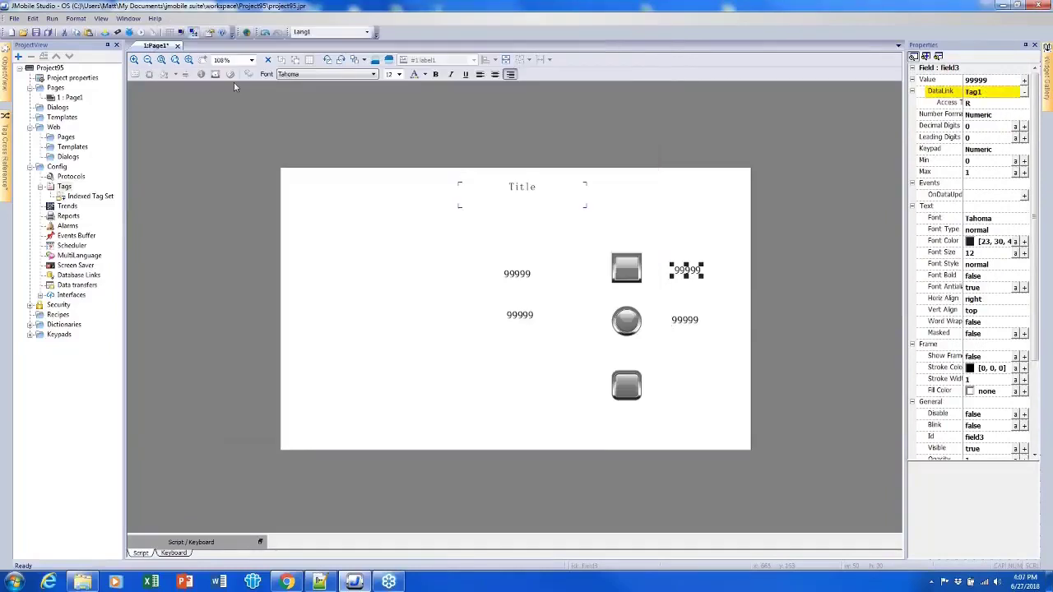
pyautogui.click(141, 35)
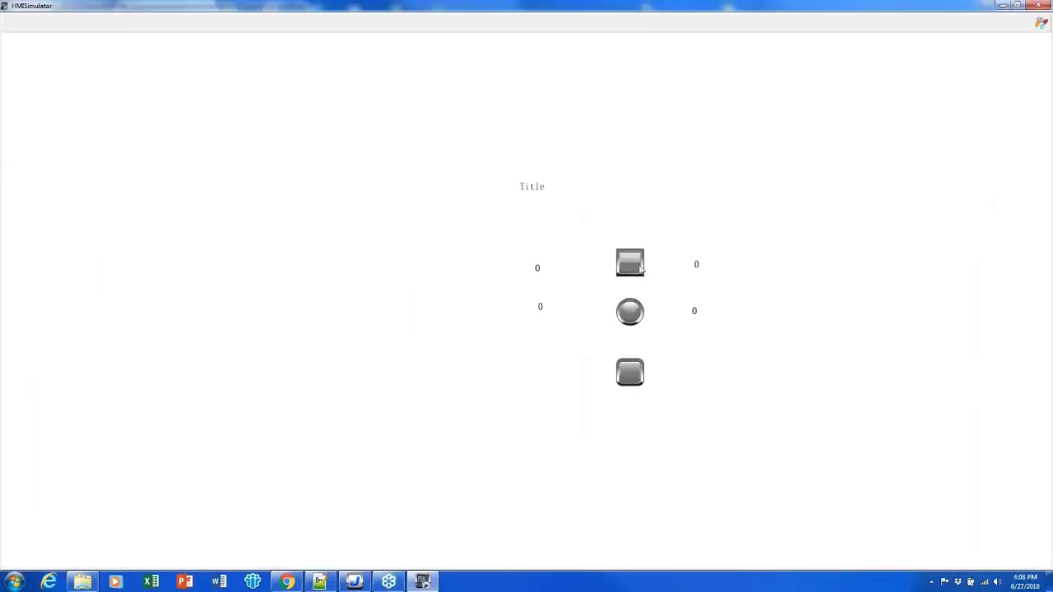
# Test the momentary top button and maintained round button toggling fields 0/1, then close the simulator
pyautogui.click(636, 267)
pyautogui.click(639, 264)
pyautogui.click(634, 263)
pyautogui.click(625, 268)
pyautogui.click(627, 268)
pyautogui.click(632, 315)
pyautogui.click(632, 311)
pyautogui.click(1023, 5)
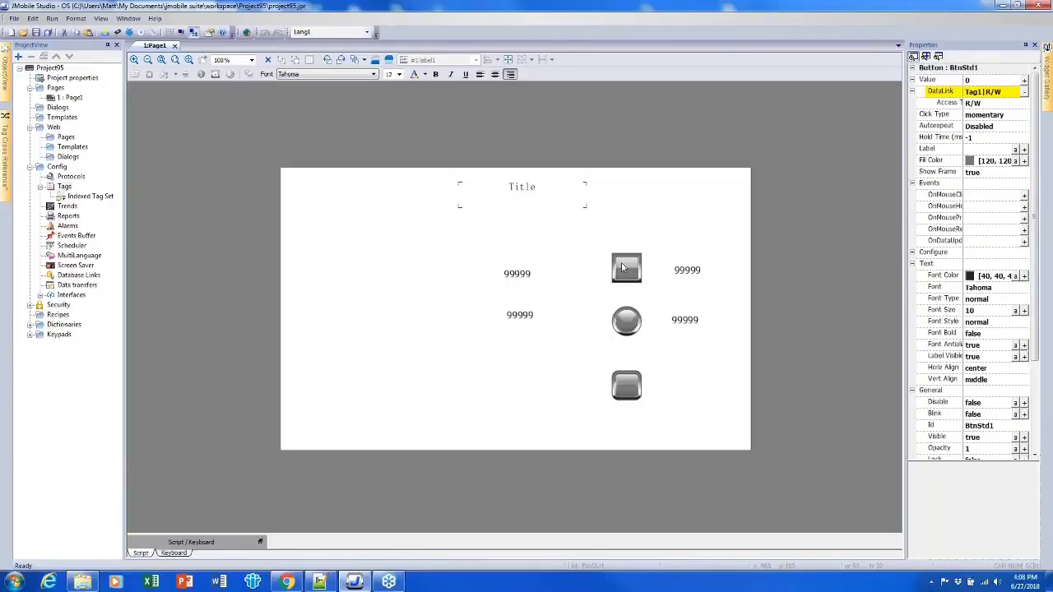
# Select the Fill Color property of the top square button
pyautogui.click(930, 161)
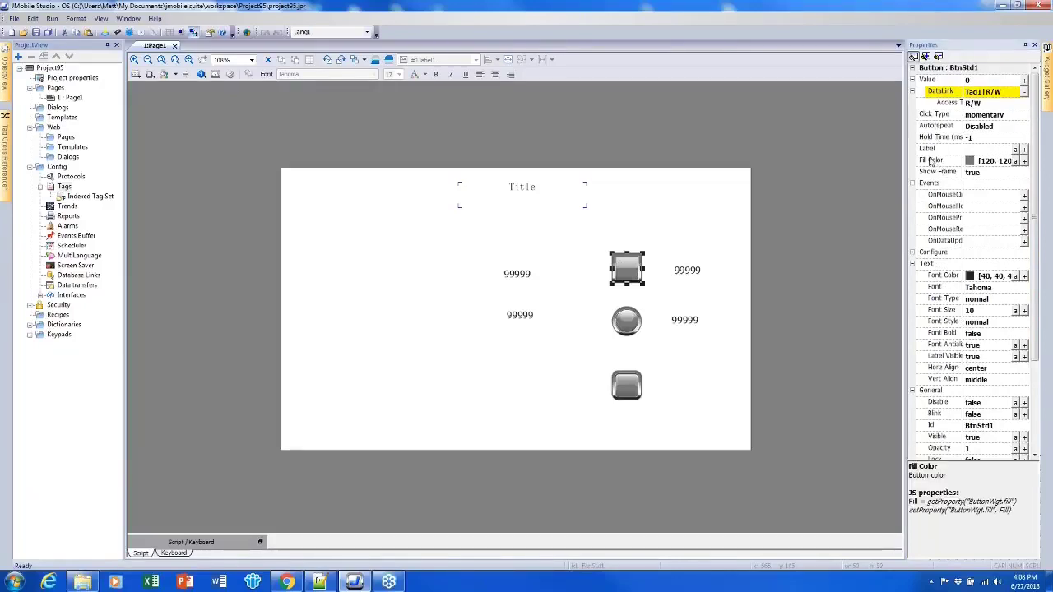
# Link the button fill to Tag1 via a palette: #ff0000 for 0, #55aa00 for 1
pyautogui.click(1024, 161)
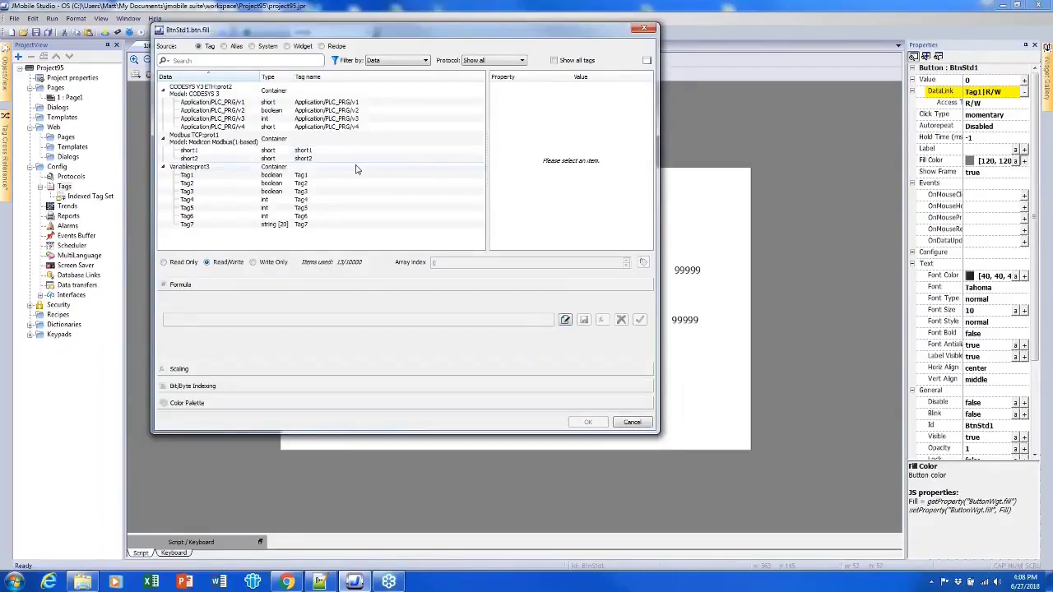
pyautogui.click(288, 177)
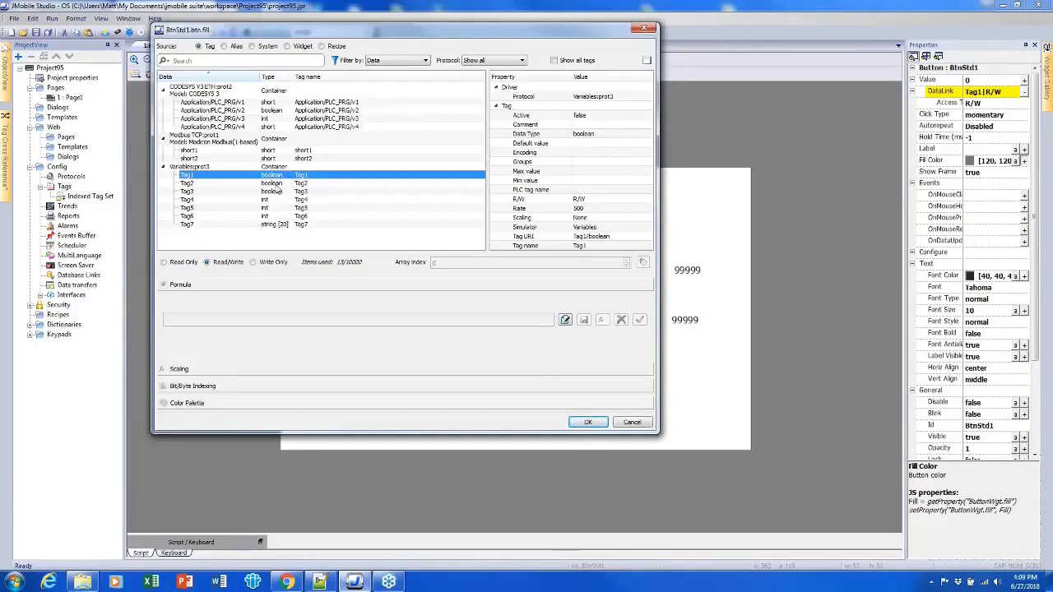
pyautogui.click(196, 405)
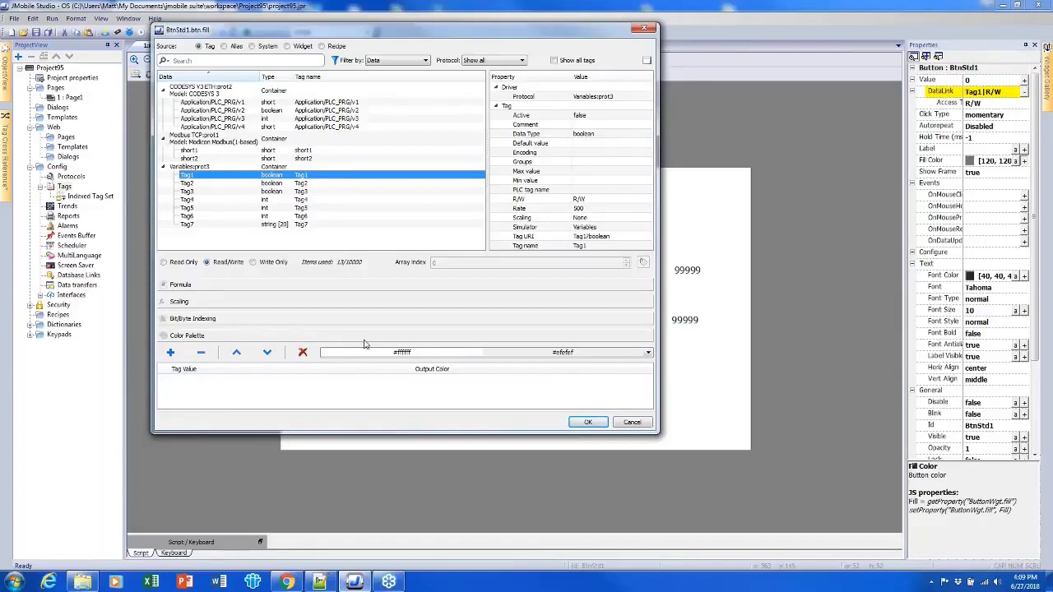
pyautogui.click(171, 353)
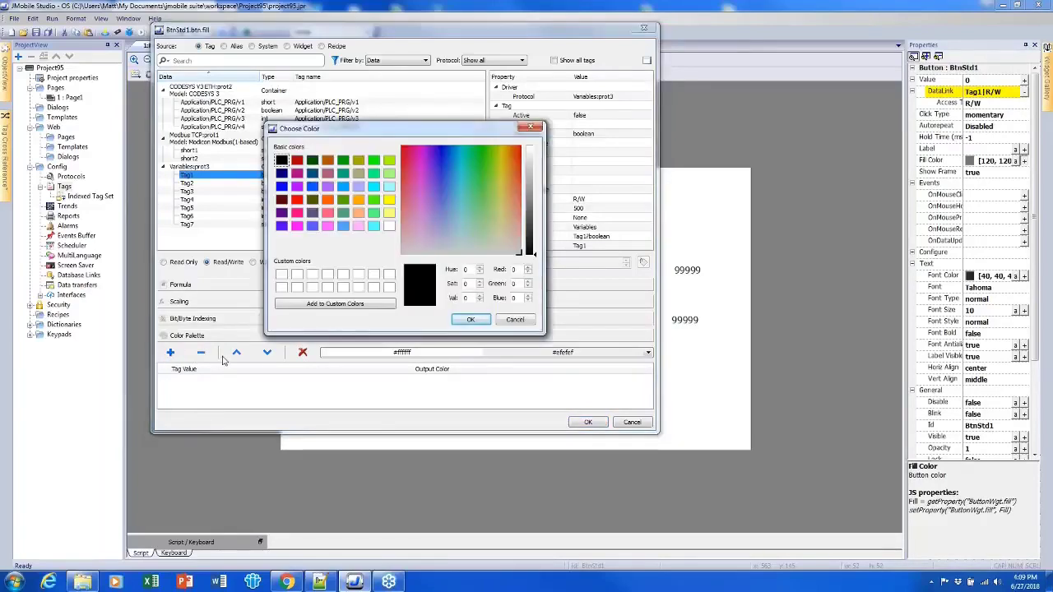
pyautogui.click(297, 200)
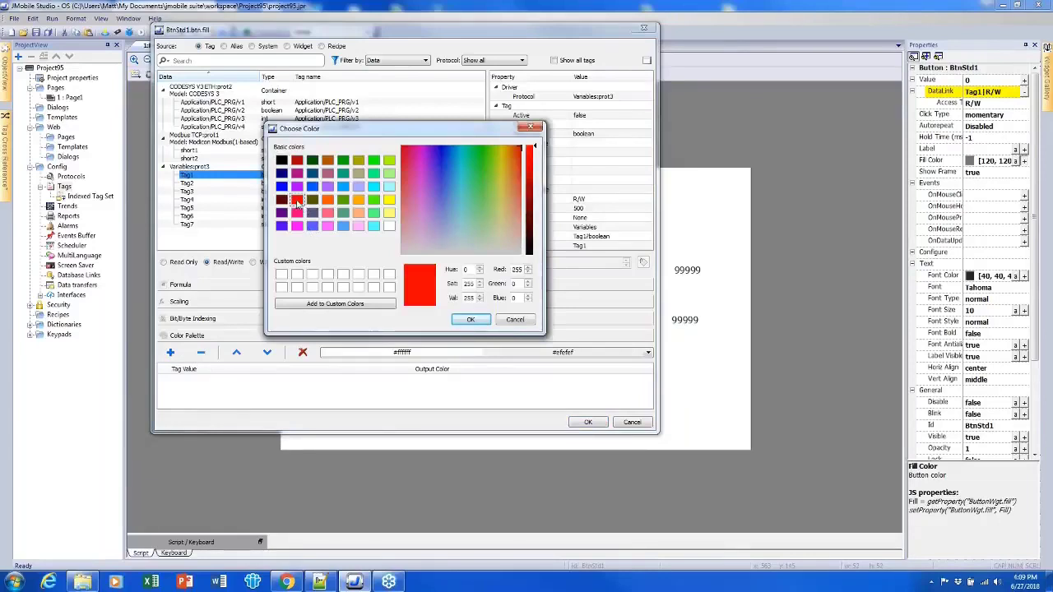
pyautogui.click(471, 319)
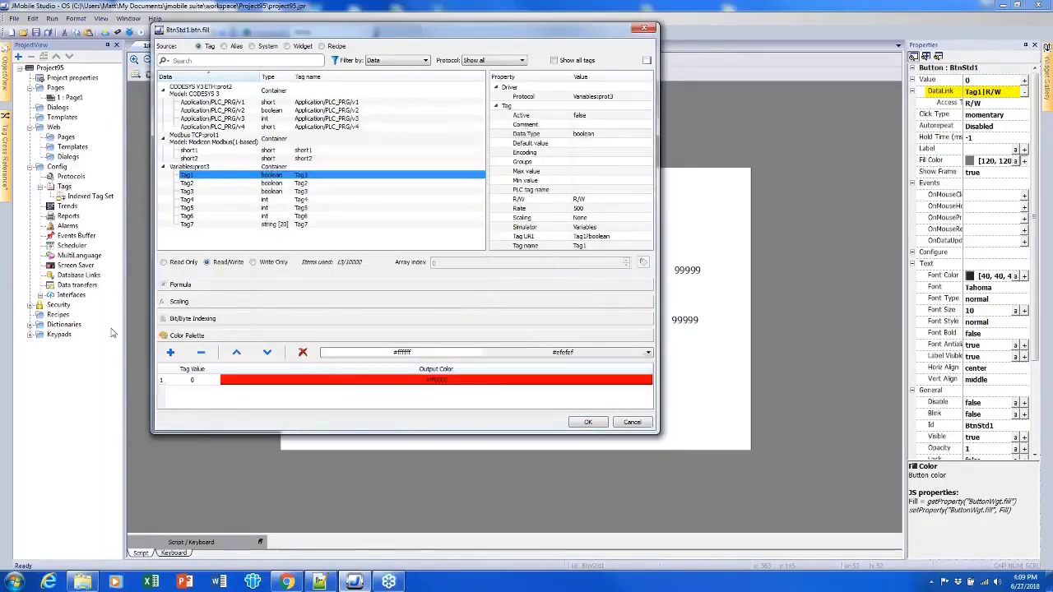
pyautogui.click(171, 353)
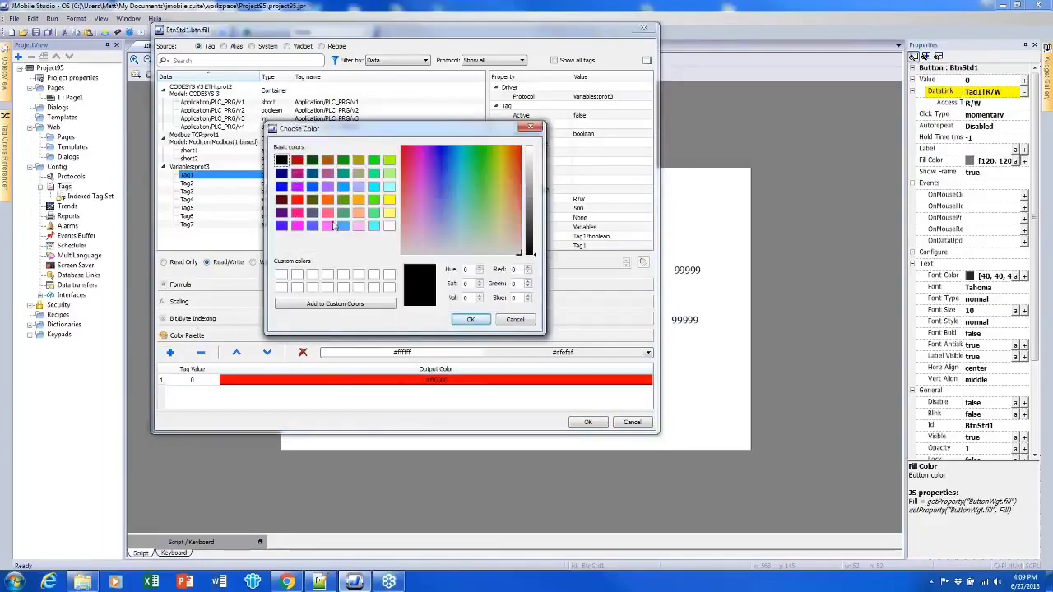
pyautogui.click(344, 200)
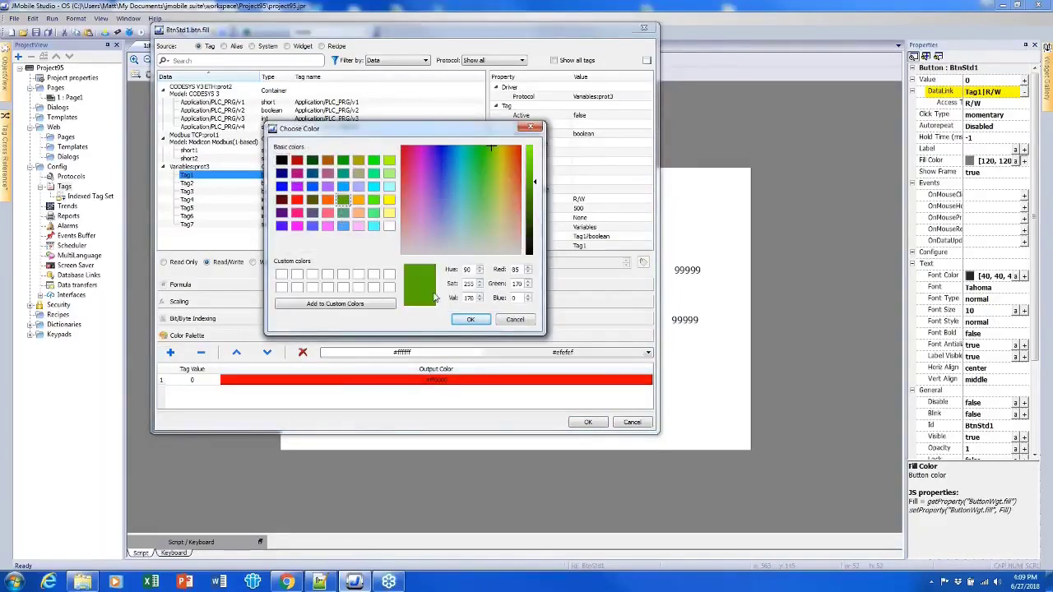
pyautogui.click(471, 319)
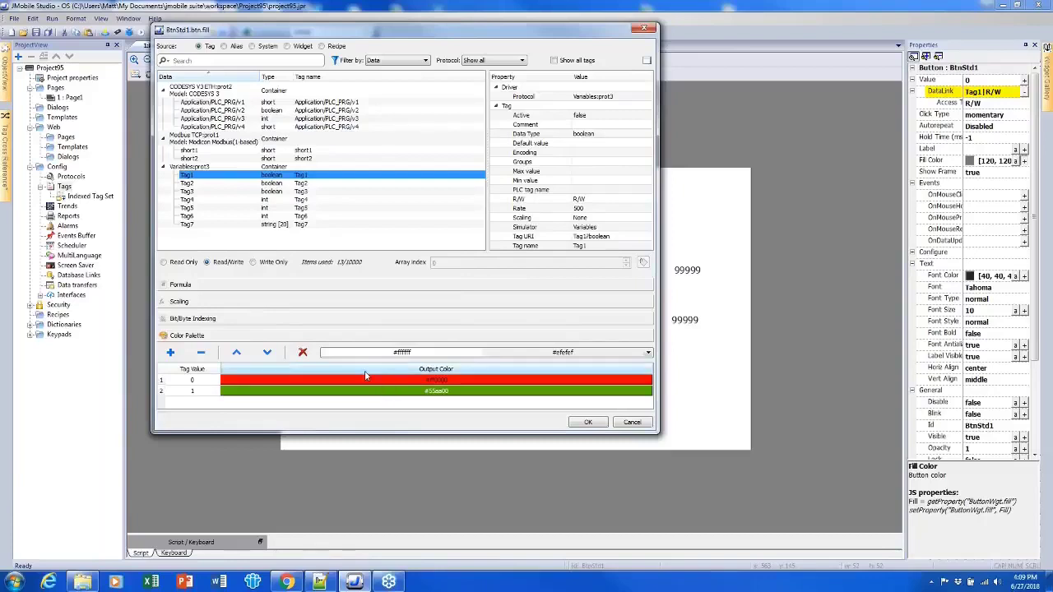
pyautogui.click(589, 423)
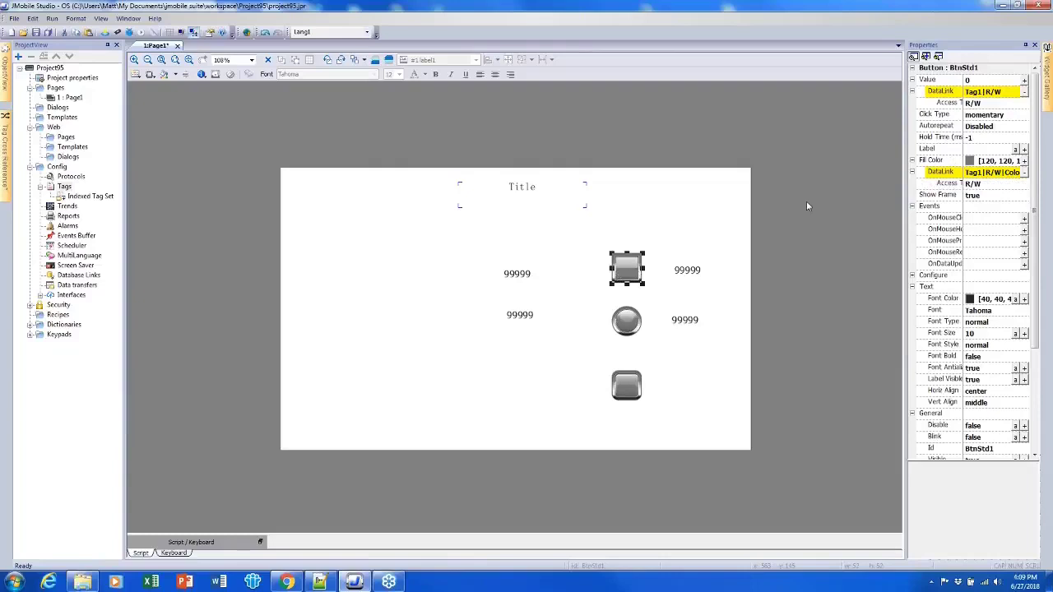
# Set the square button's base fill to yellow (255, 215, 0) and launch the simulator
pyautogui.click(971, 161)
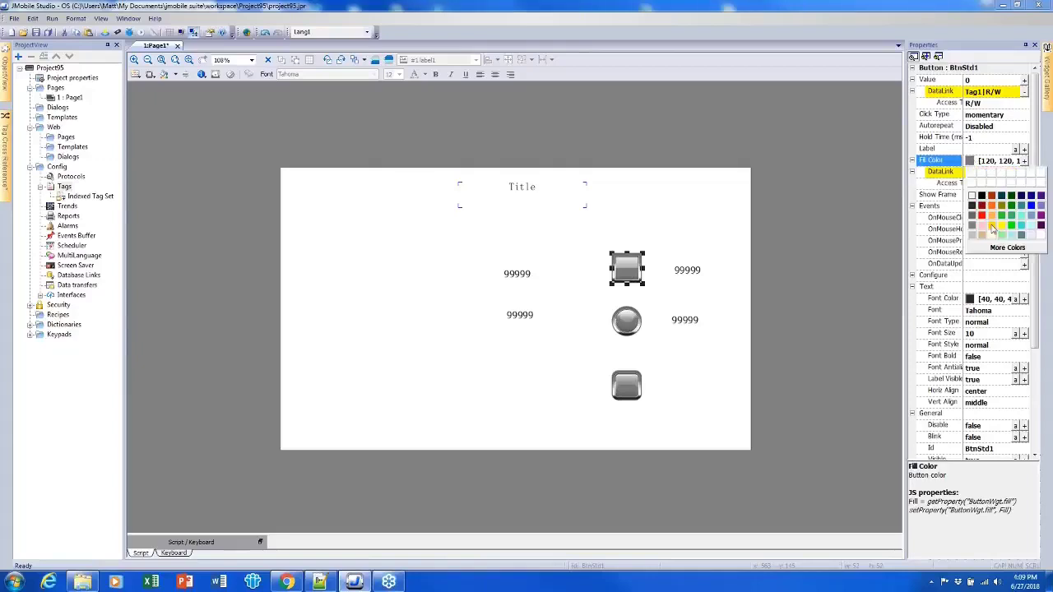
pyautogui.click(992, 225)
pyautogui.click(712, 235)
pyautogui.click(624, 269)
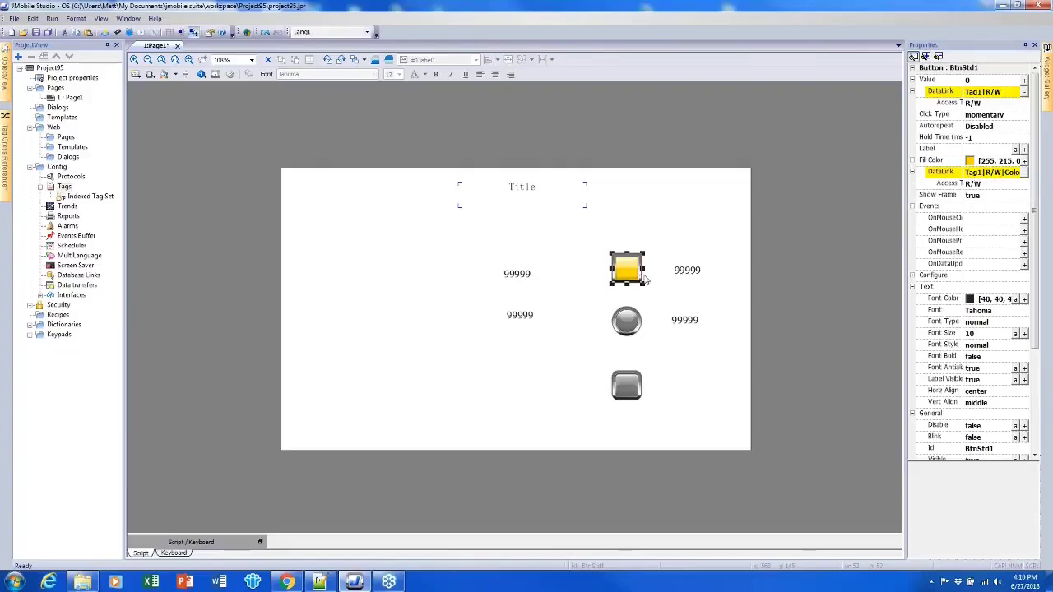
pyautogui.click(654, 245)
pyautogui.click(642, 272)
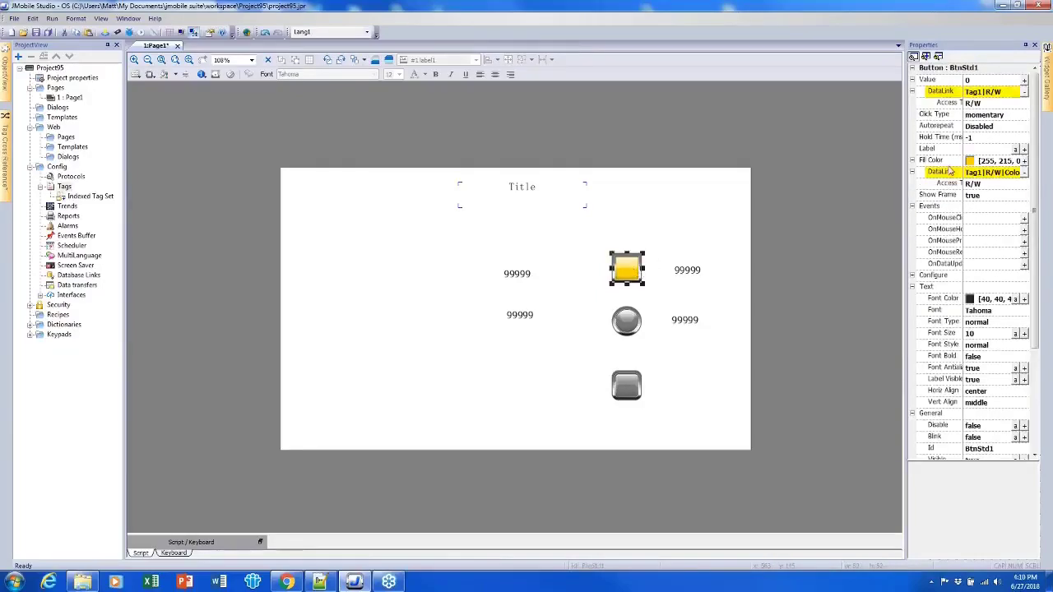
pyautogui.click(142, 33)
# Confirm saving, then toggle the square button to see green at 1 and red at 0
pyautogui.press('Return')
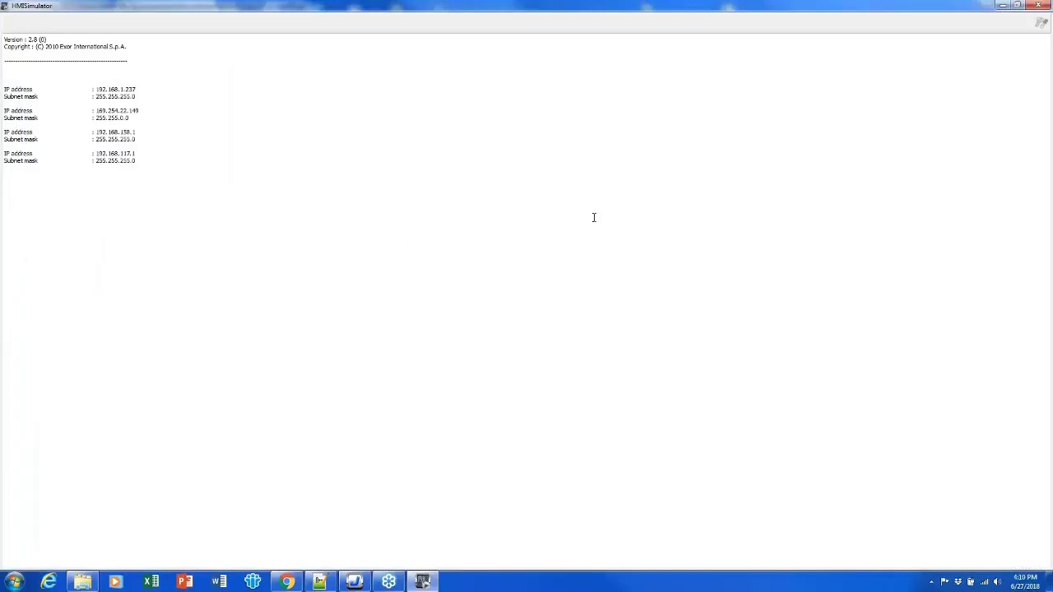
pyautogui.click(632, 269)
pyautogui.click(631, 268)
pyautogui.click(631, 268)
pyautogui.click(631, 268)
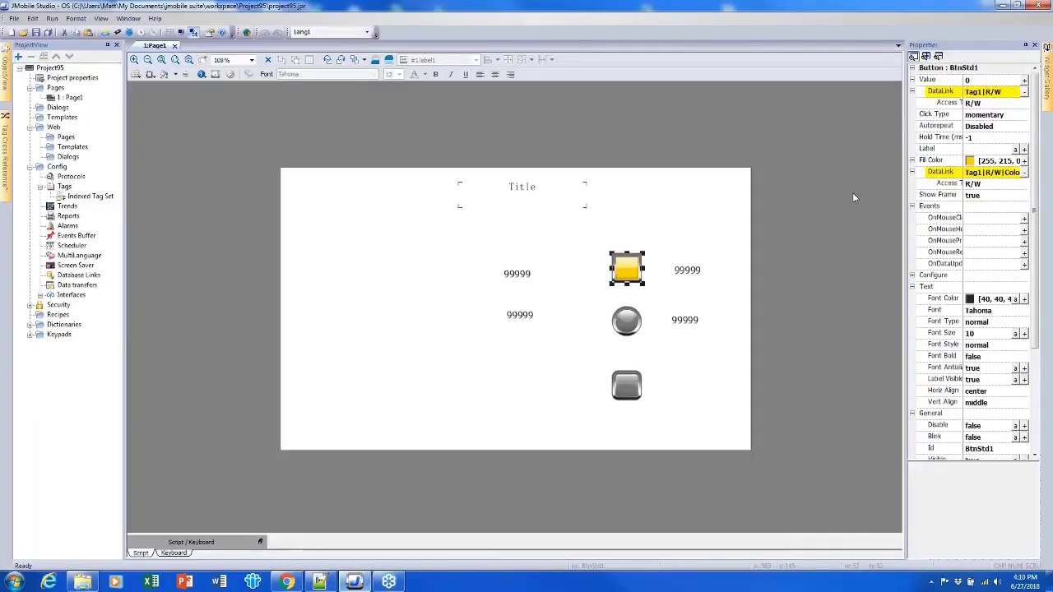
# Link the upper 99999 field's font colour to Tag1 with the red/#00aa00 preset palette
pyautogui.click(682, 276)
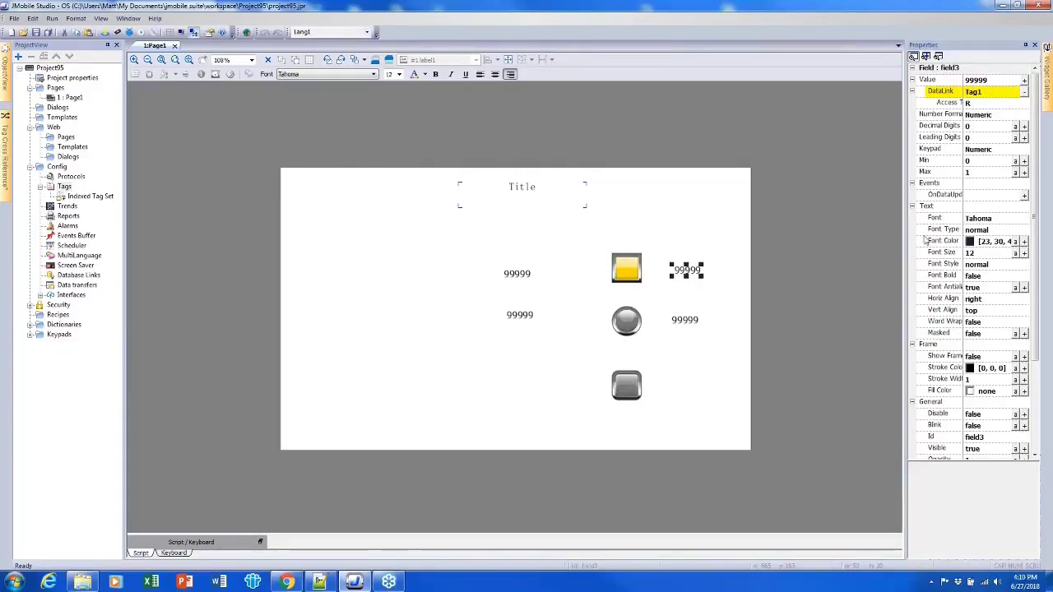
pyautogui.click(928, 242)
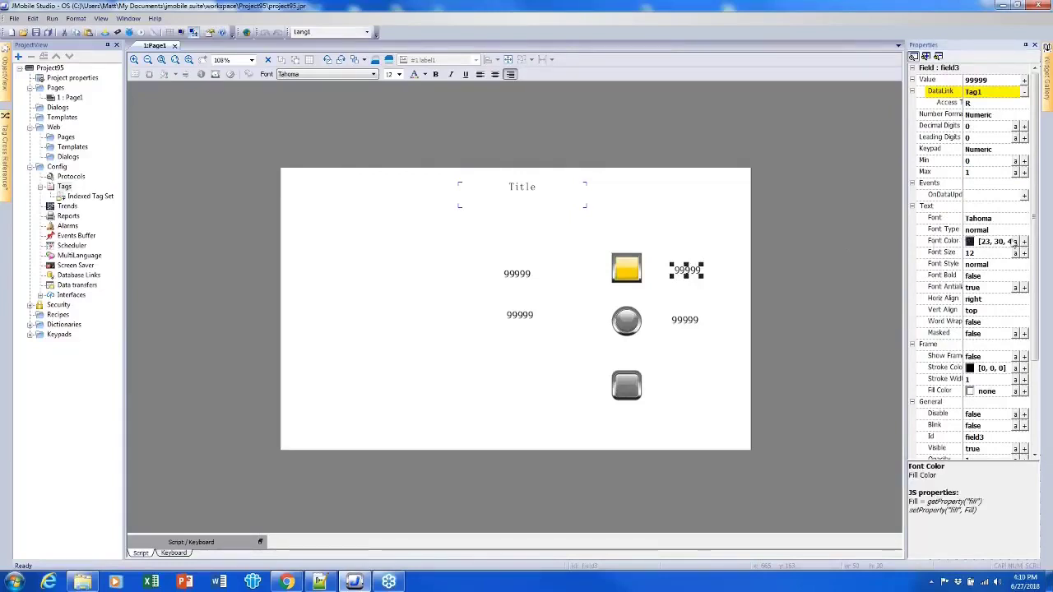
pyautogui.click(1023, 242)
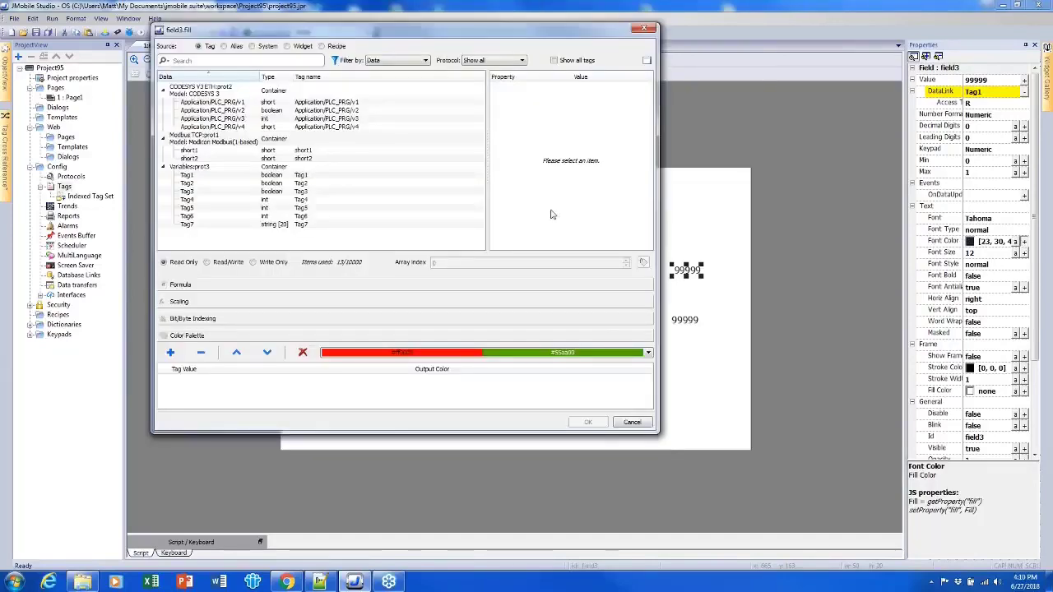
pyautogui.click(317, 177)
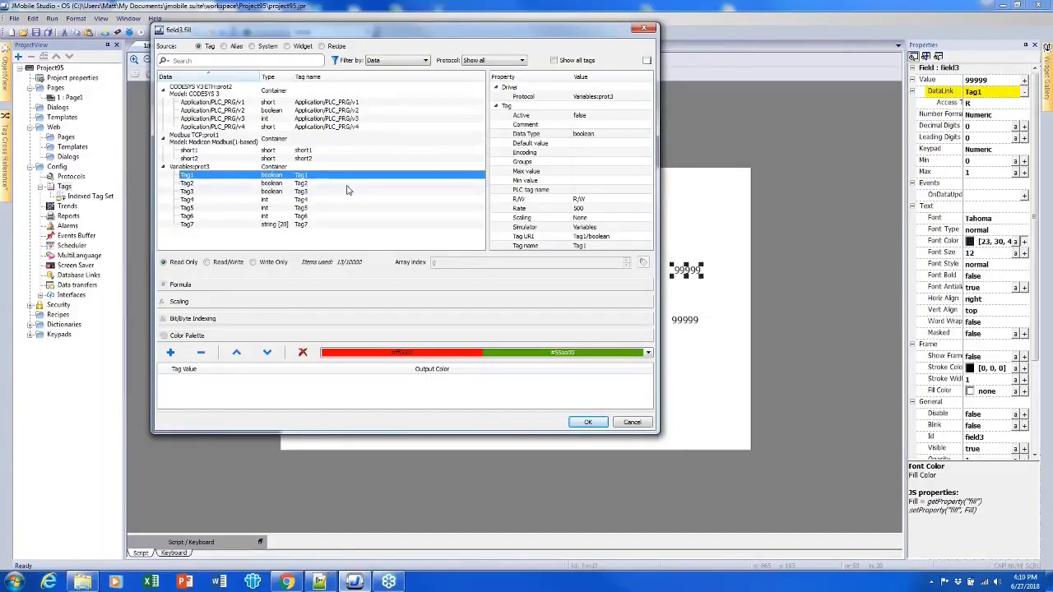
pyautogui.click(474, 353)
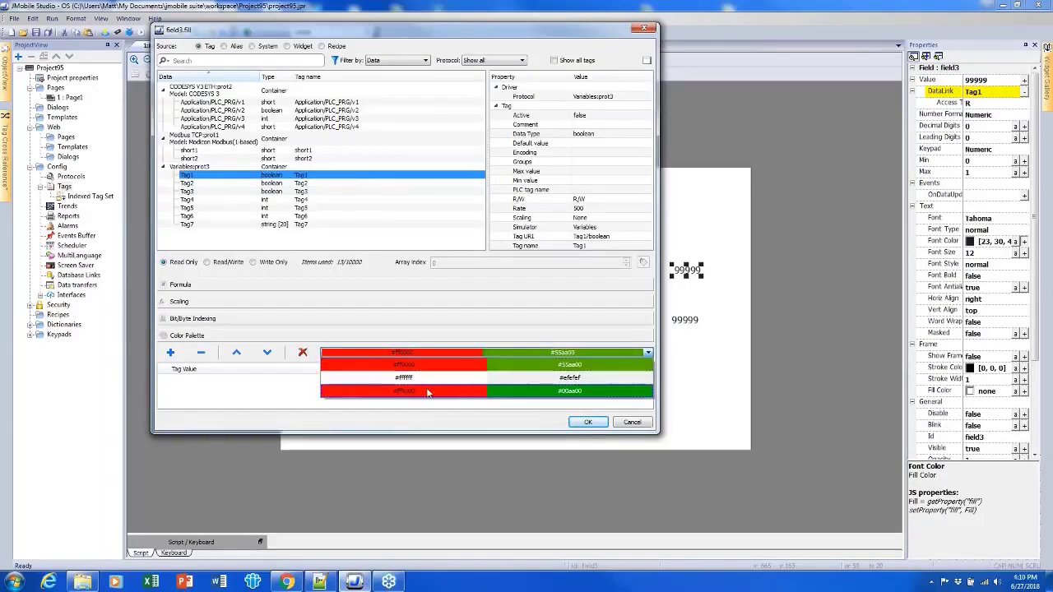
pyautogui.click(524, 392)
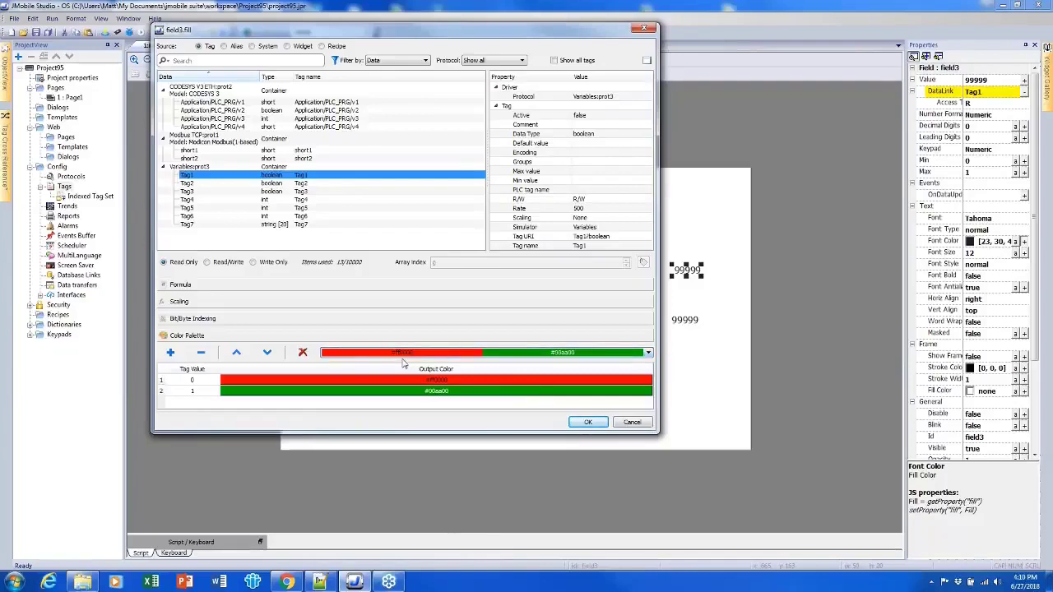
pyautogui.click(587, 422)
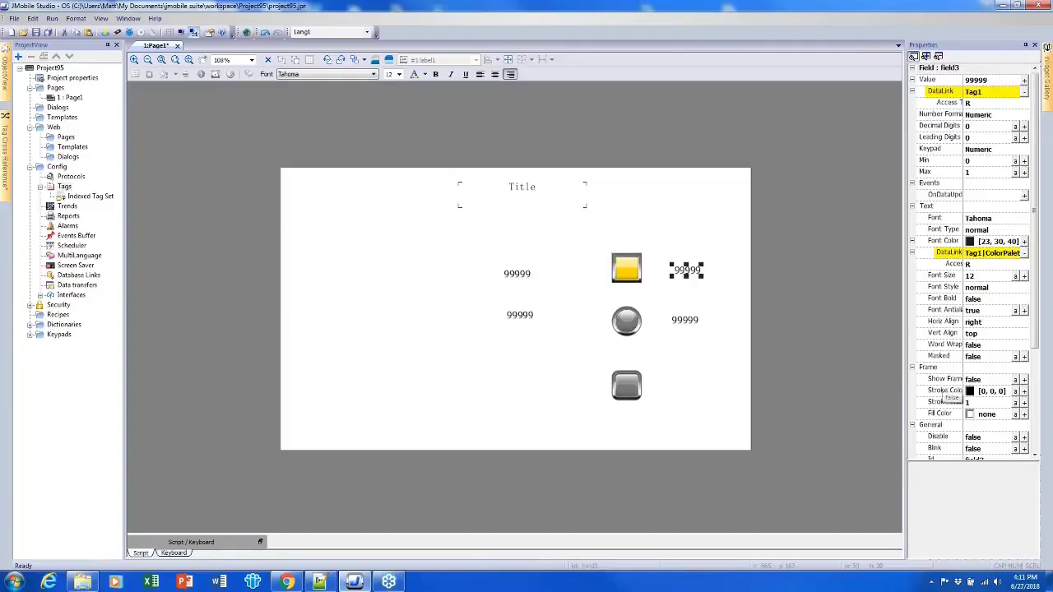
# Set Show Frame to true on the upper field and start a tag link for its frame fill
pyautogui.click(987, 379)
pyautogui.click(985, 393)
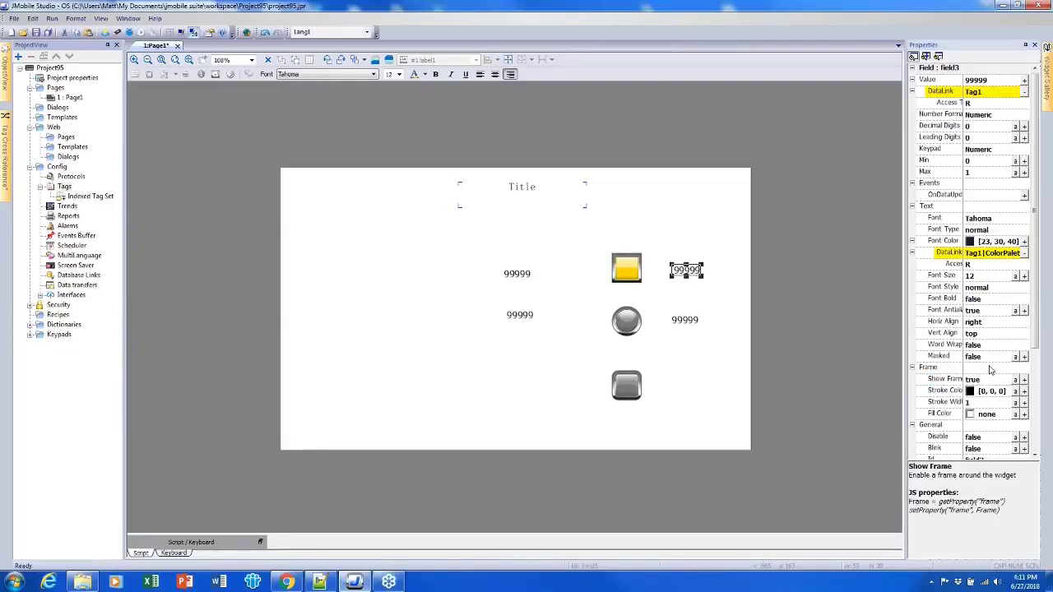
pyautogui.click(1025, 415)
pyautogui.click(541, 354)
pyautogui.click(541, 354)
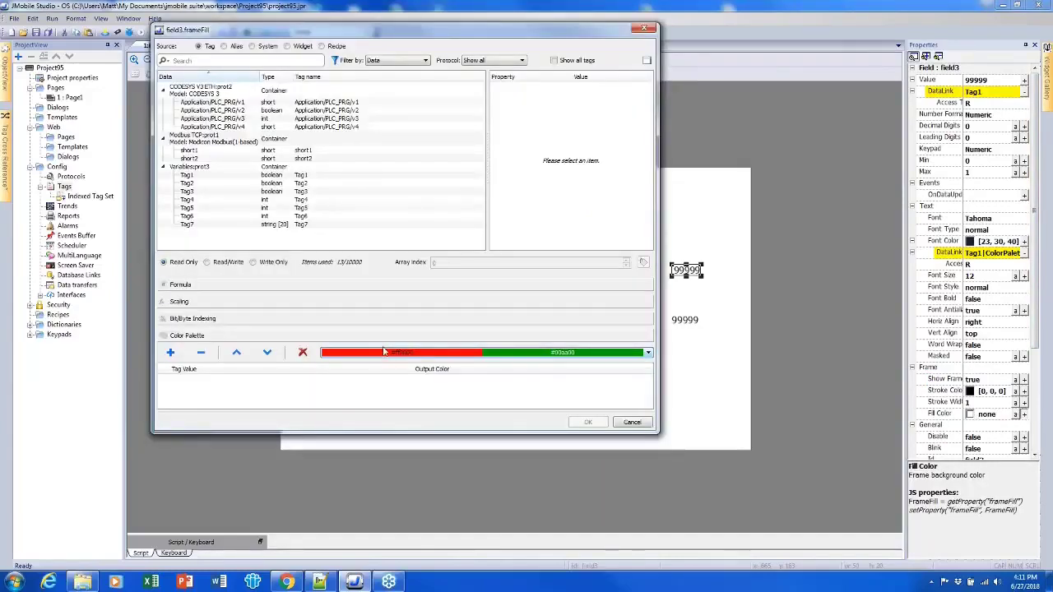
# Build a Tag1 palette with #55ffff at 0 and #ffff7f at 1 for the frame fill
pyautogui.click(170, 353)
pyautogui.click(374, 226)
pyautogui.click(471, 319)
pyautogui.click(170, 353)
pyautogui.click(389, 213)
pyautogui.click(470, 319)
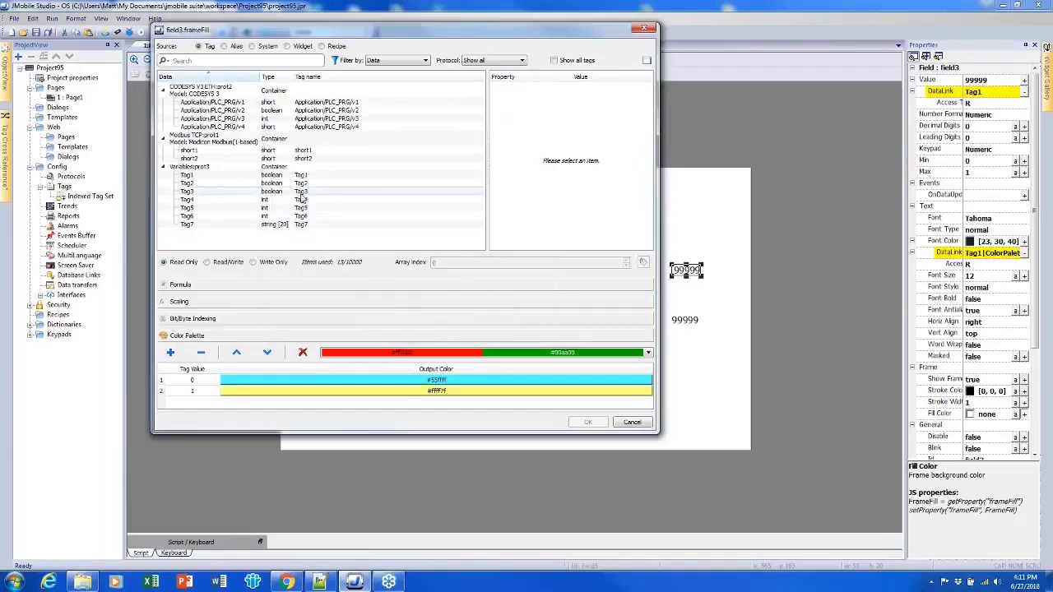
pyautogui.click(298, 175)
pyautogui.click(588, 422)
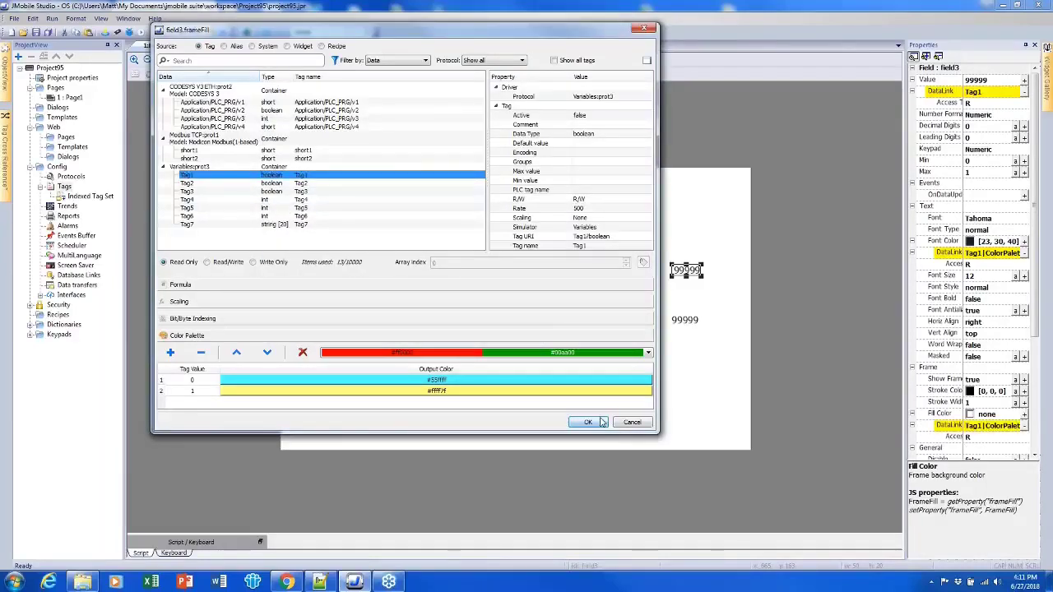
pyautogui.click(206, 96)
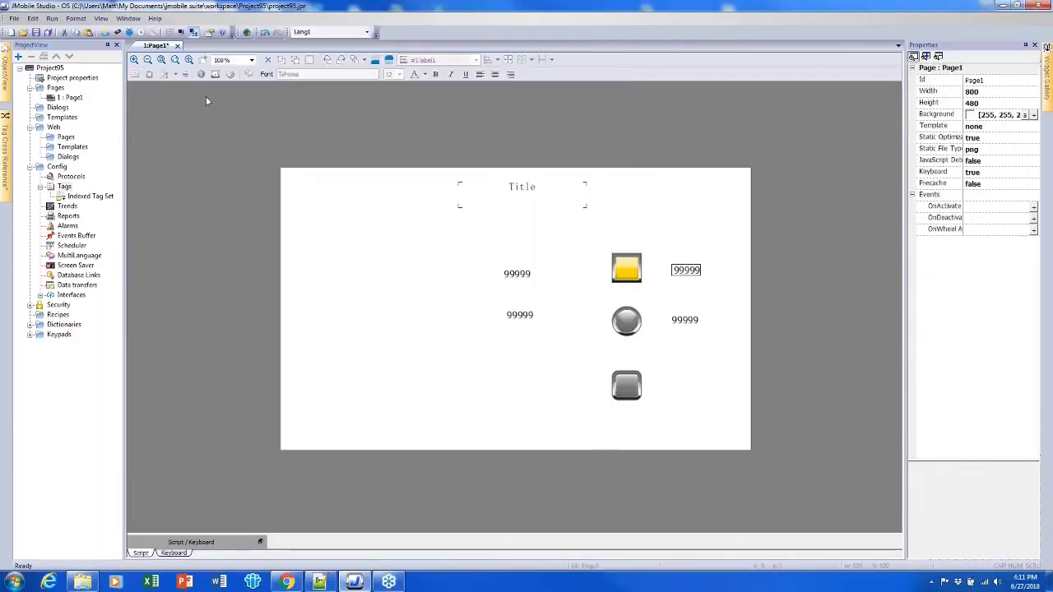
# Run the page in HMISimulator to check the red button and cyan-filled field, then close it
pyautogui.click(141, 33)
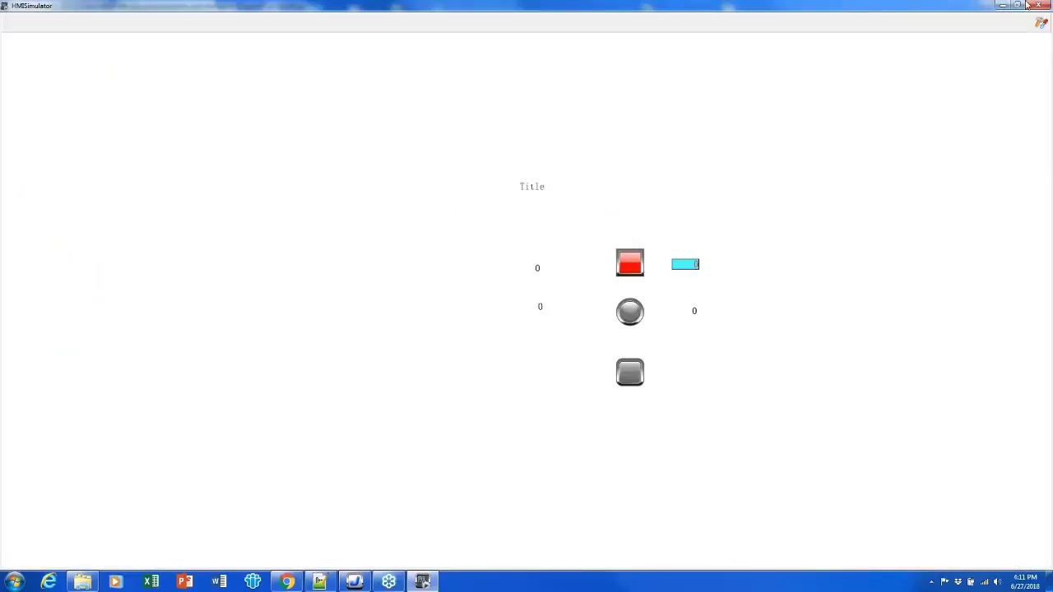
pyautogui.hotkey('alt', 'F4')
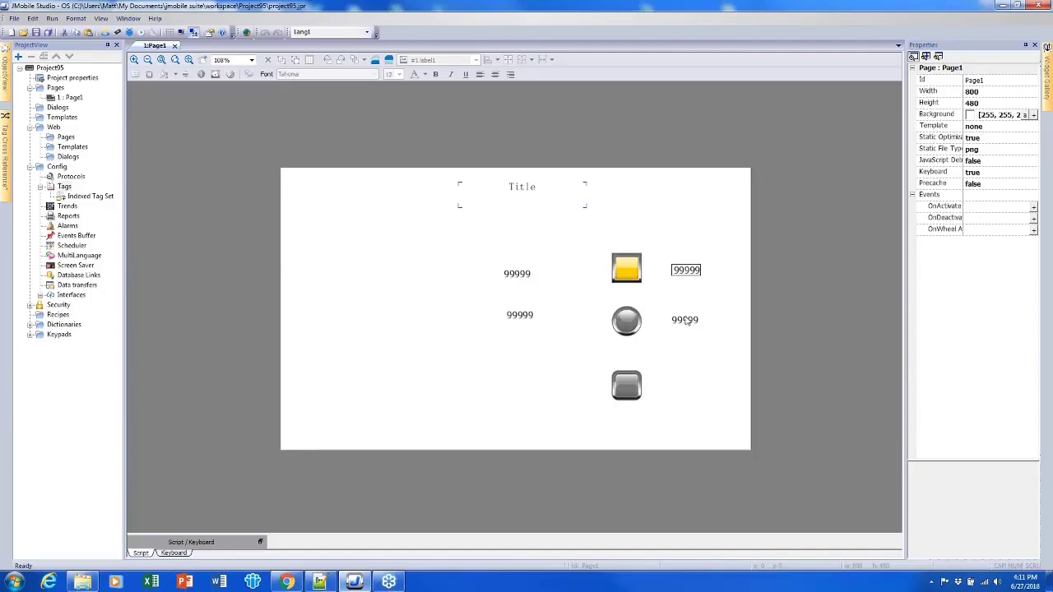
# Link the lower 99999 field's Visible property to Tag2
pyautogui.click(685, 319)
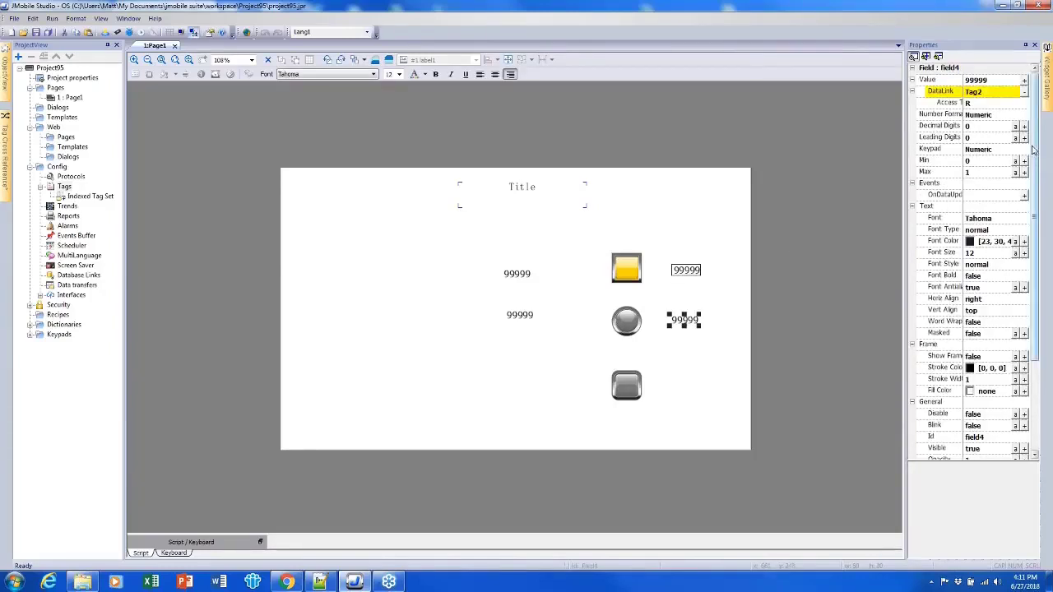
pyautogui.moveTo(1034, 161); pyautogui.dragTo(1034, 259)
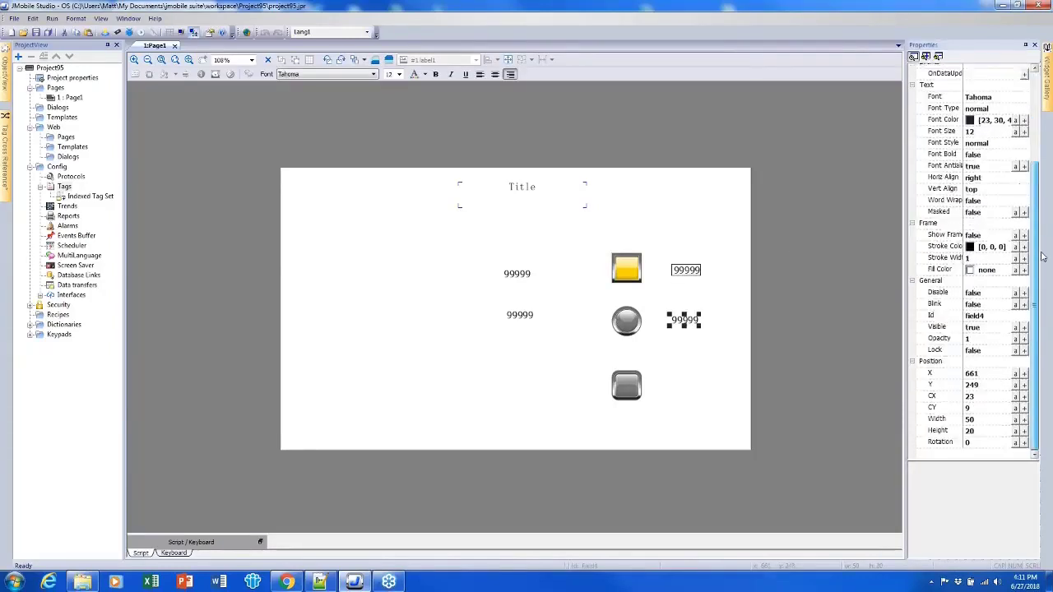
pyautogui.click(1024, 328)
pyautogui.click(298, 183)
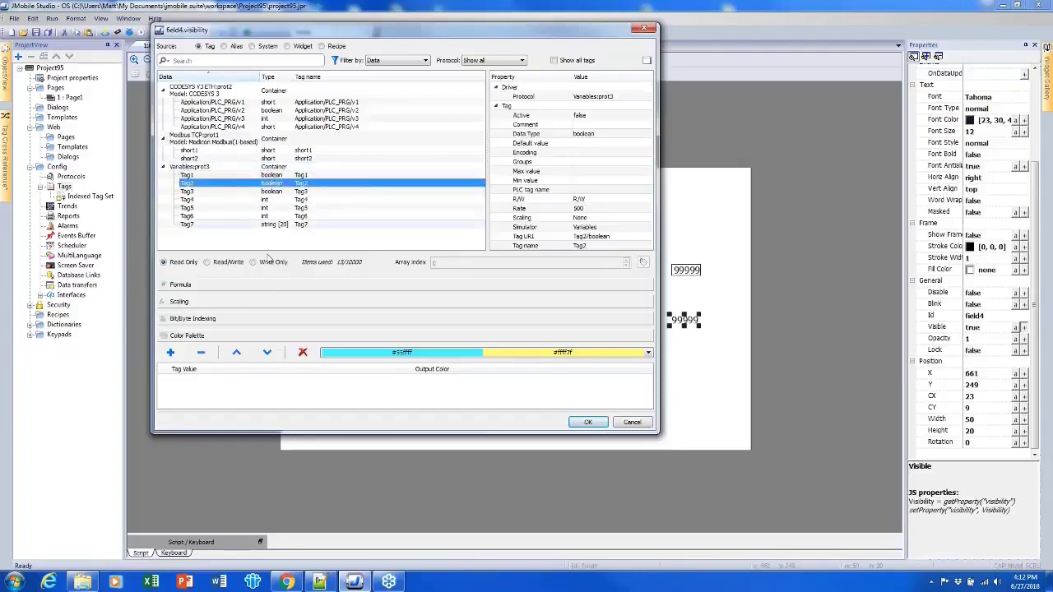
pyautogui.click(587, 422)
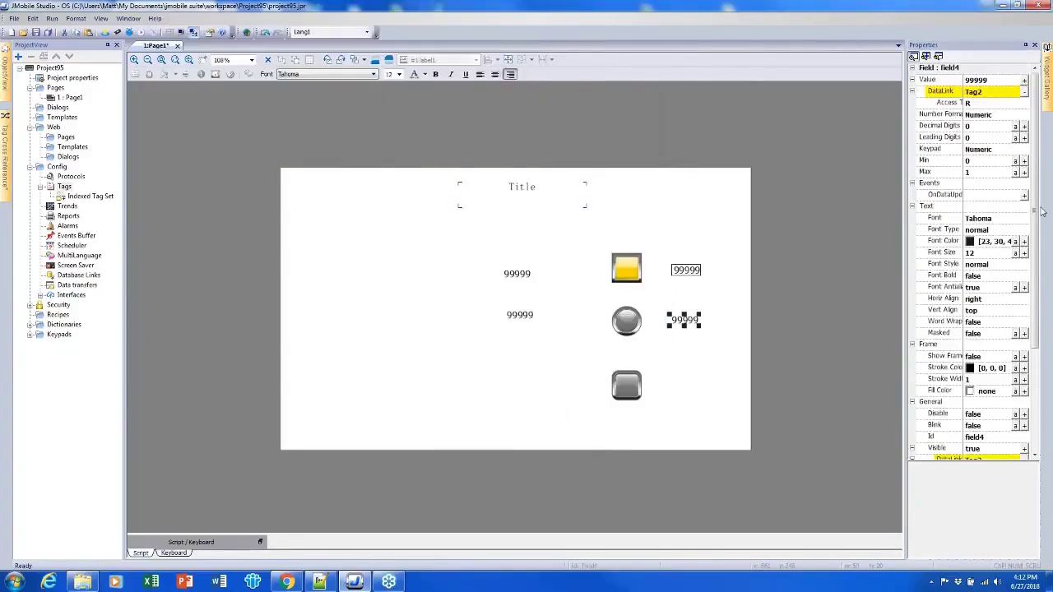
pyautogui.scroll(-5, 979, 272)
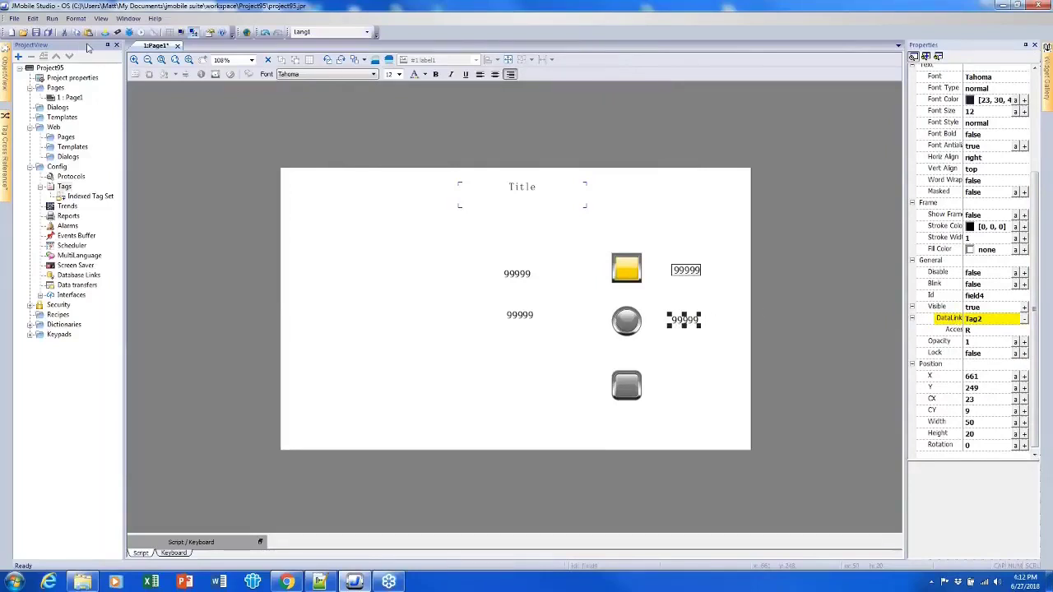
# Save and simulate the page to confirm the lower field hides when Tag2 is 0, then close it
pyautogui.click(141, 35)
pyautogui.press('Return')
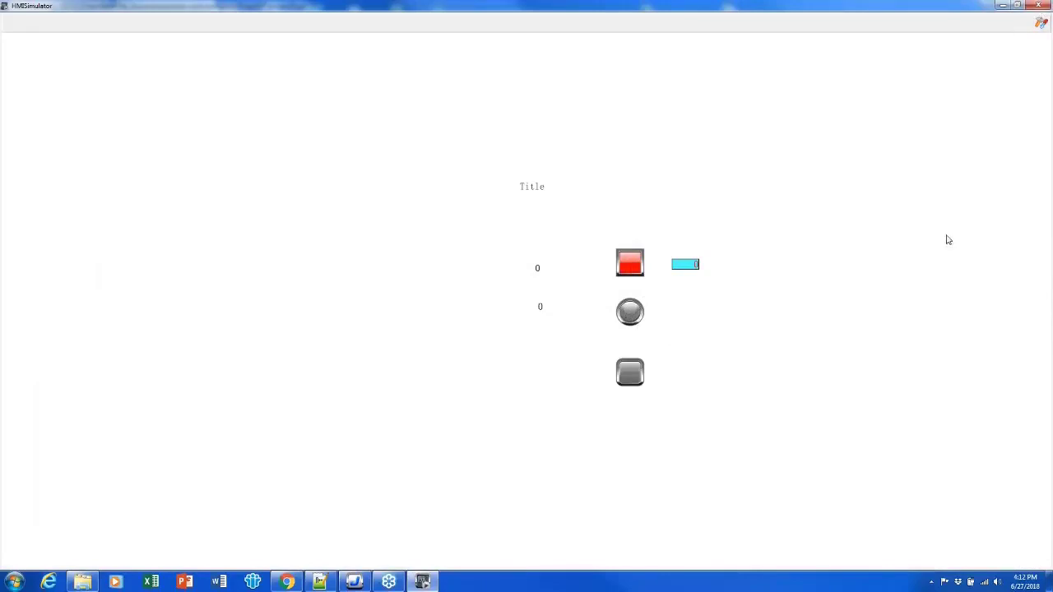
pyautogui.hotkey('alt', 'F4')
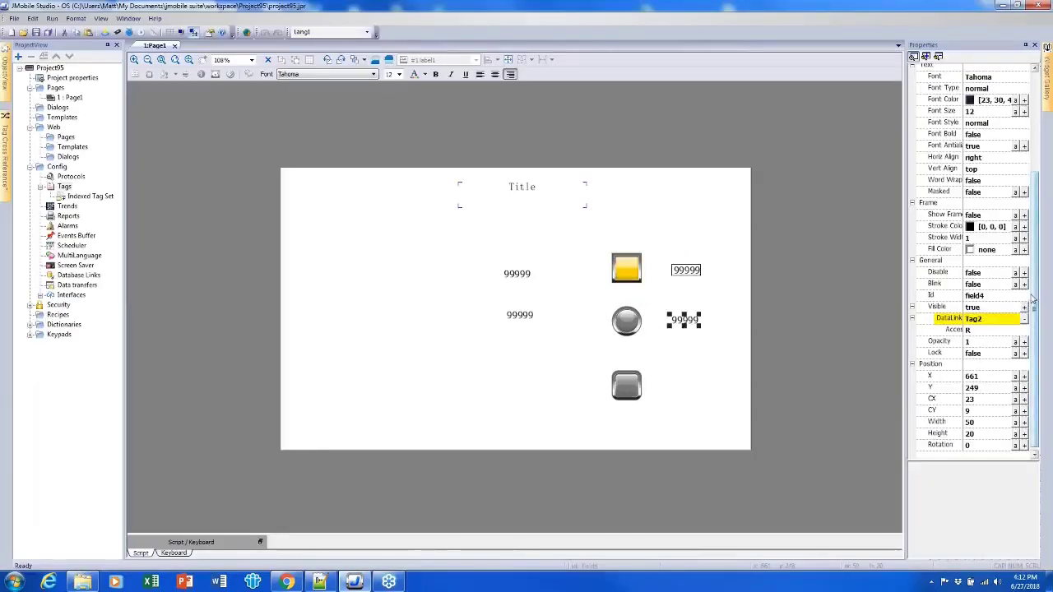
pyautogui.click(1035, 327)
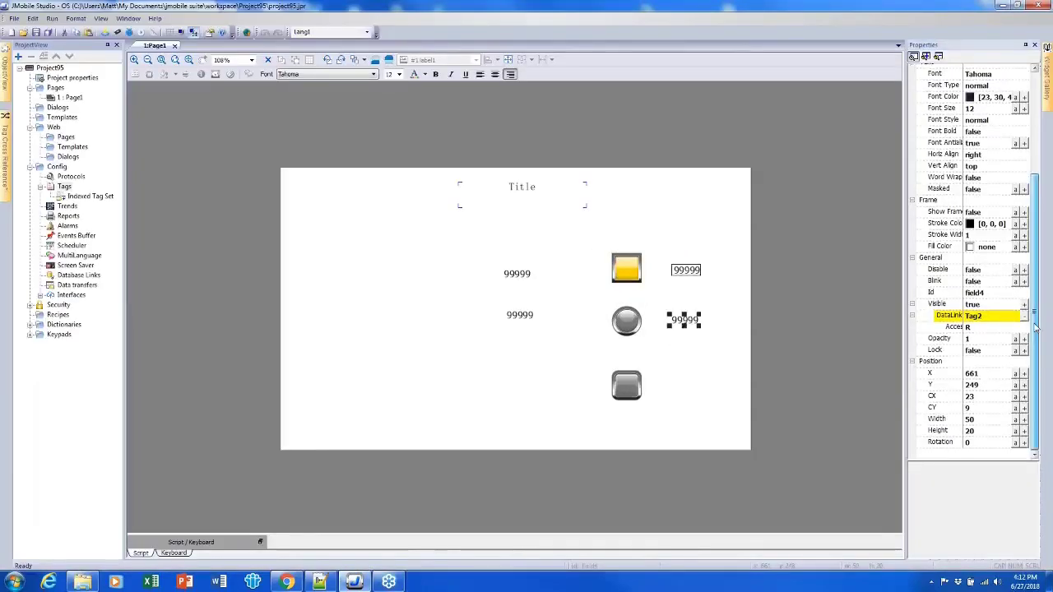
pyautogui.click(981, 339)
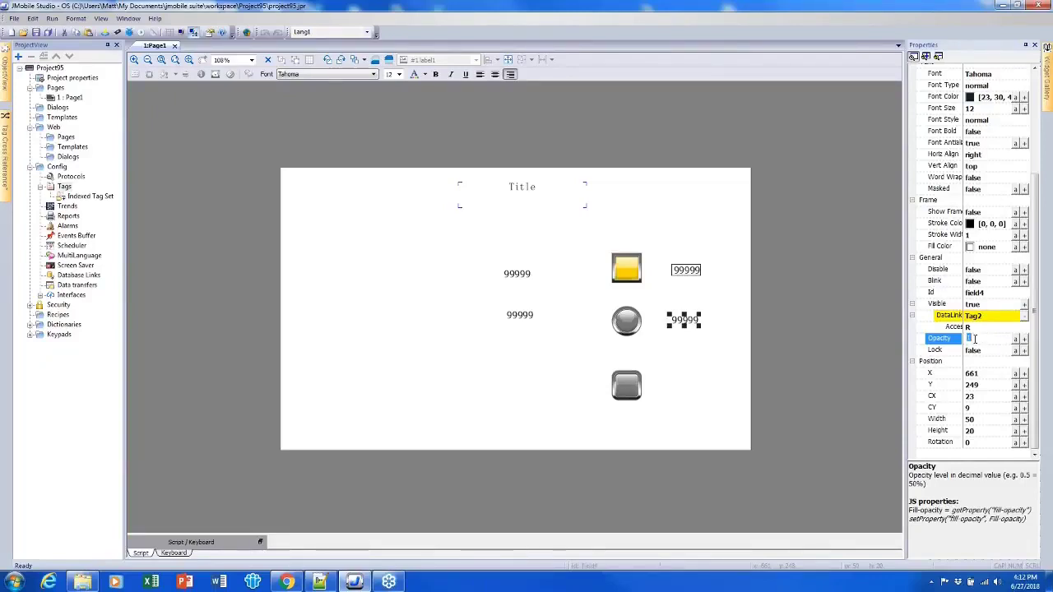
pyautogui.press('Return')
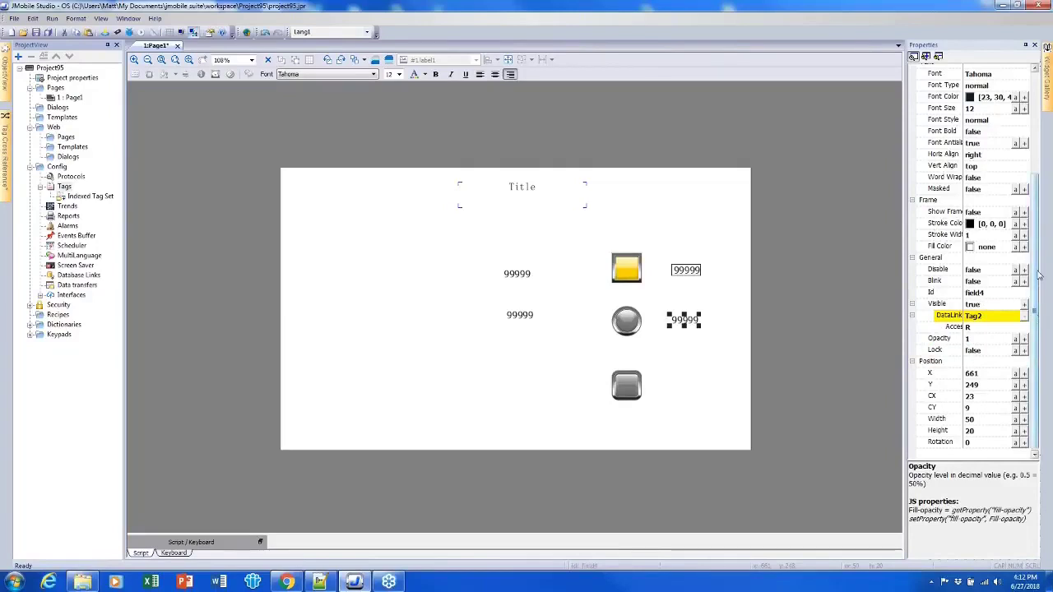
pyautogui.scroll(3, 1040, 278)
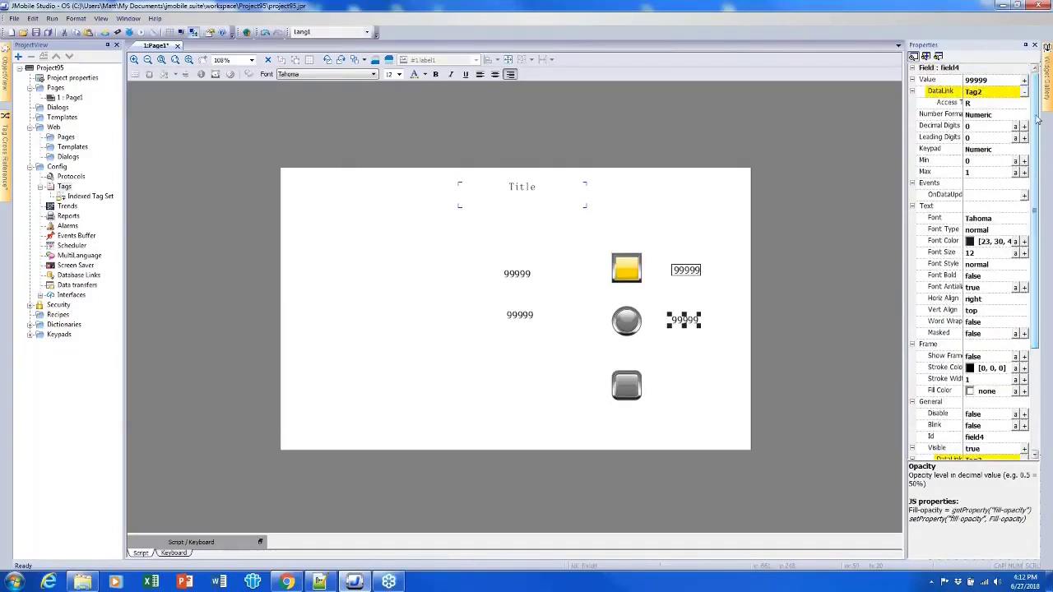